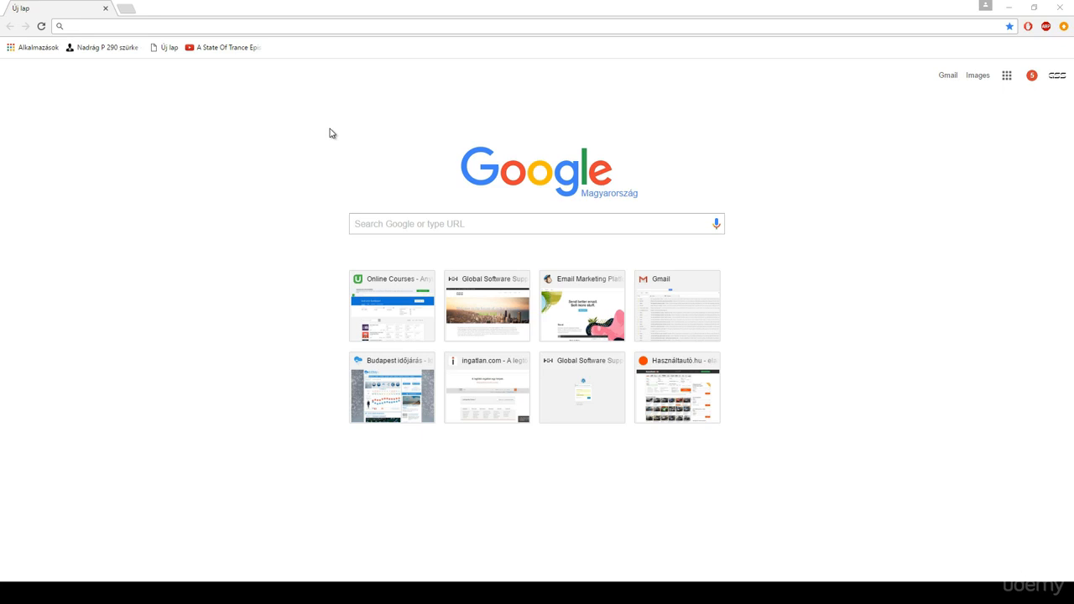
Search Google for 'mysql installer' from the Chrome address bar.
click(213, 26)
text(mysql instal)
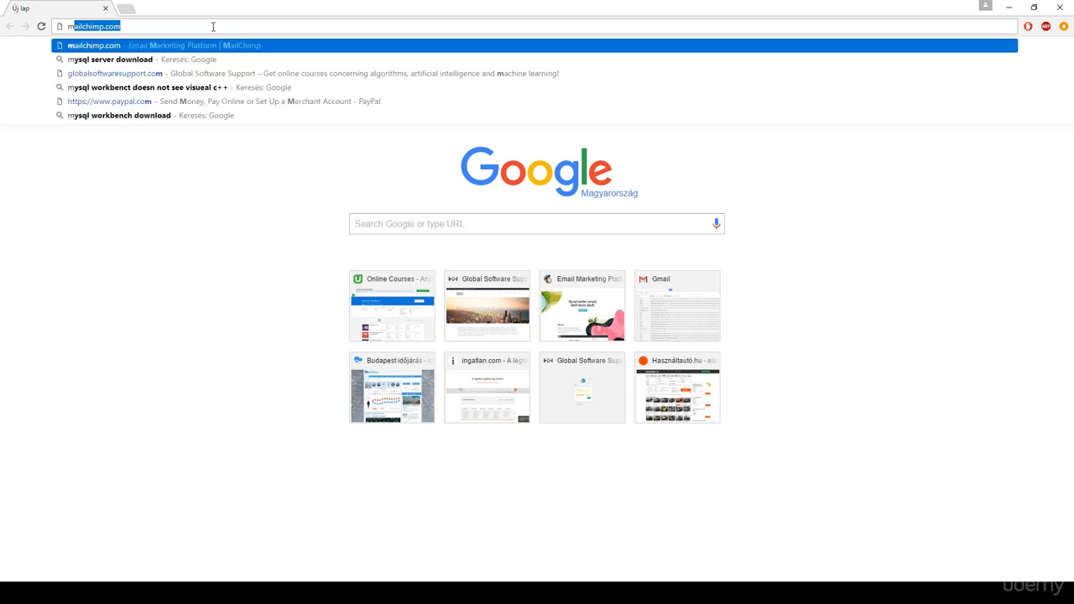
text(l)
key(Return)
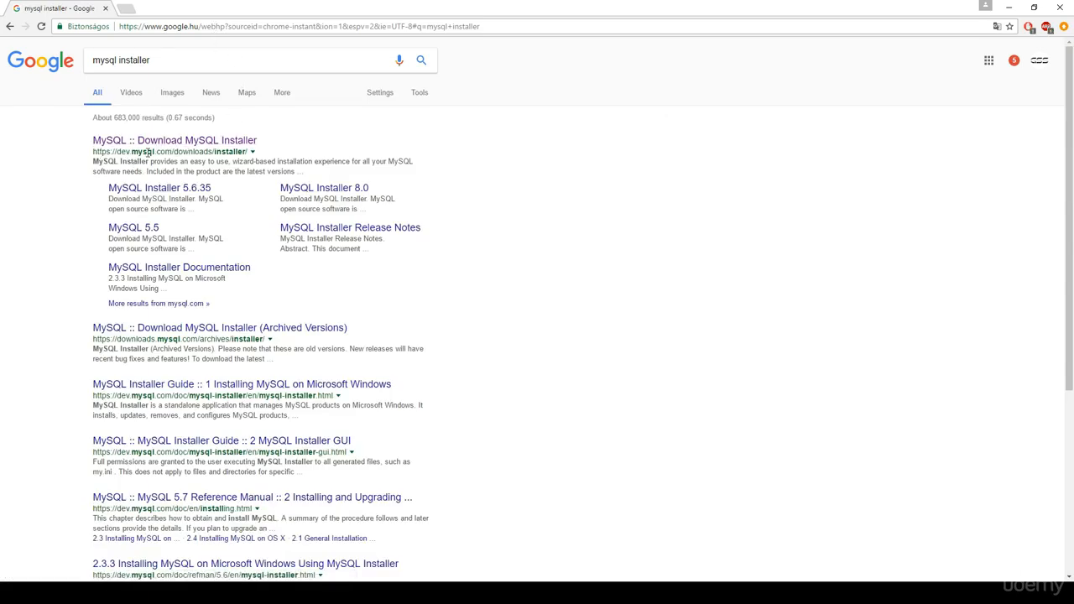
Download the 386.8M offline MySQL Installer MSI without signing in, then open it.
click(183, 141)
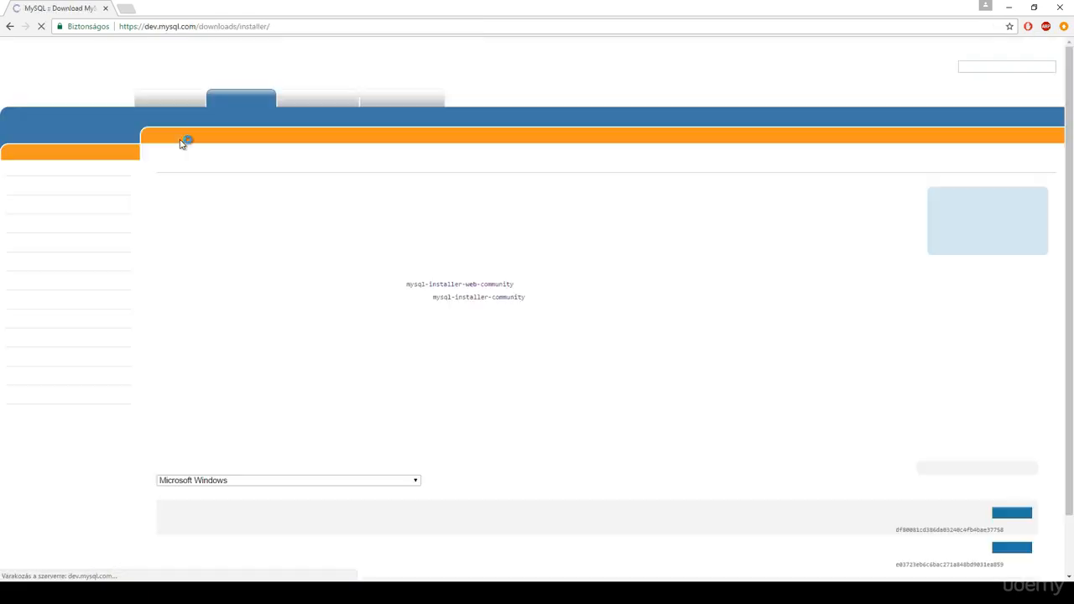
scroll(183, 344, down, 2)
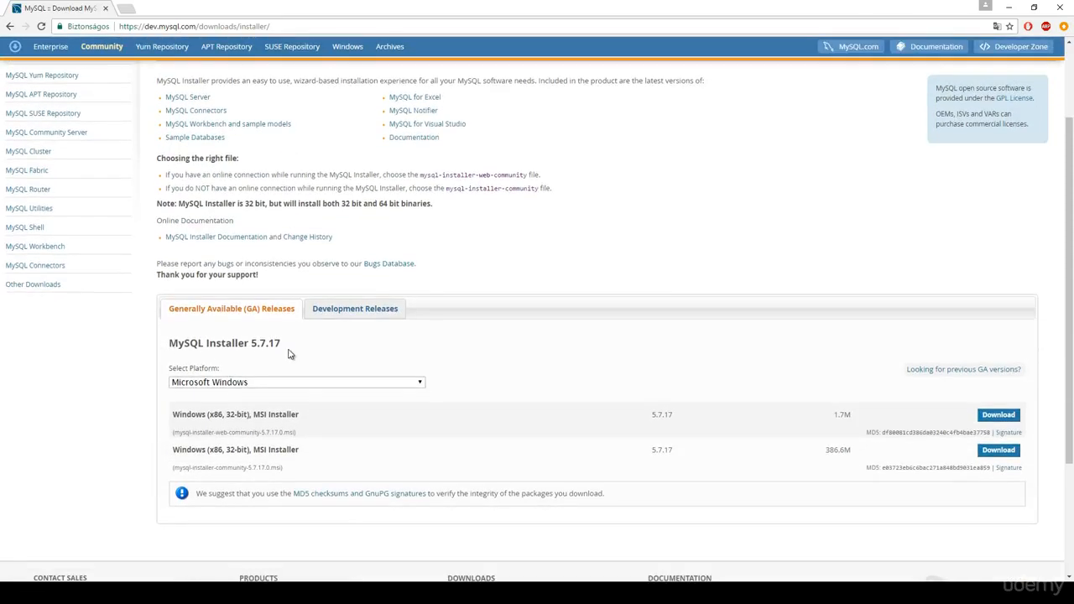
click(999, 451)
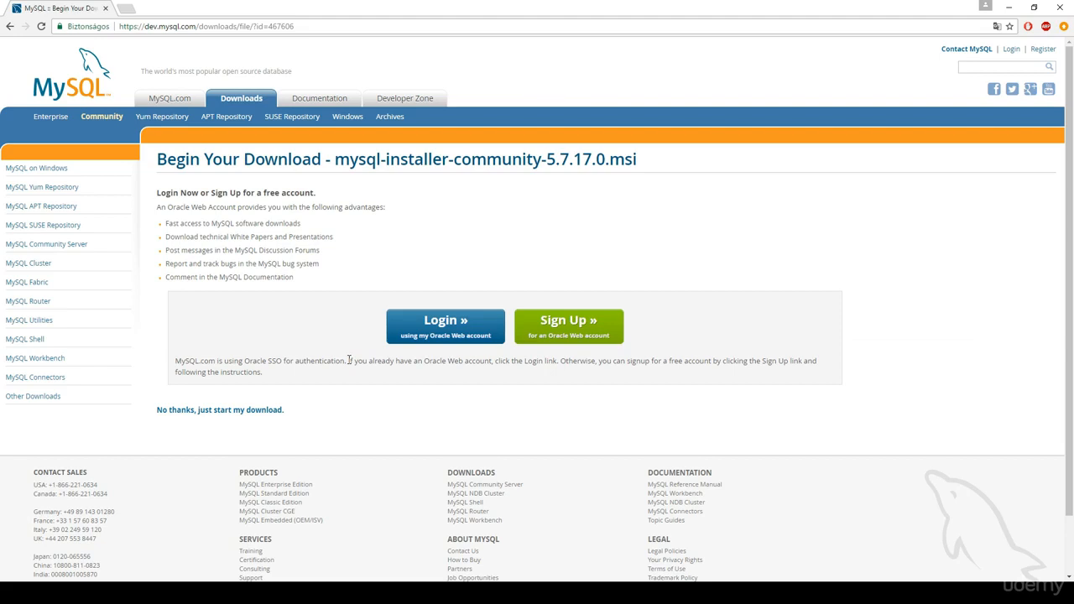
click(239, 412)
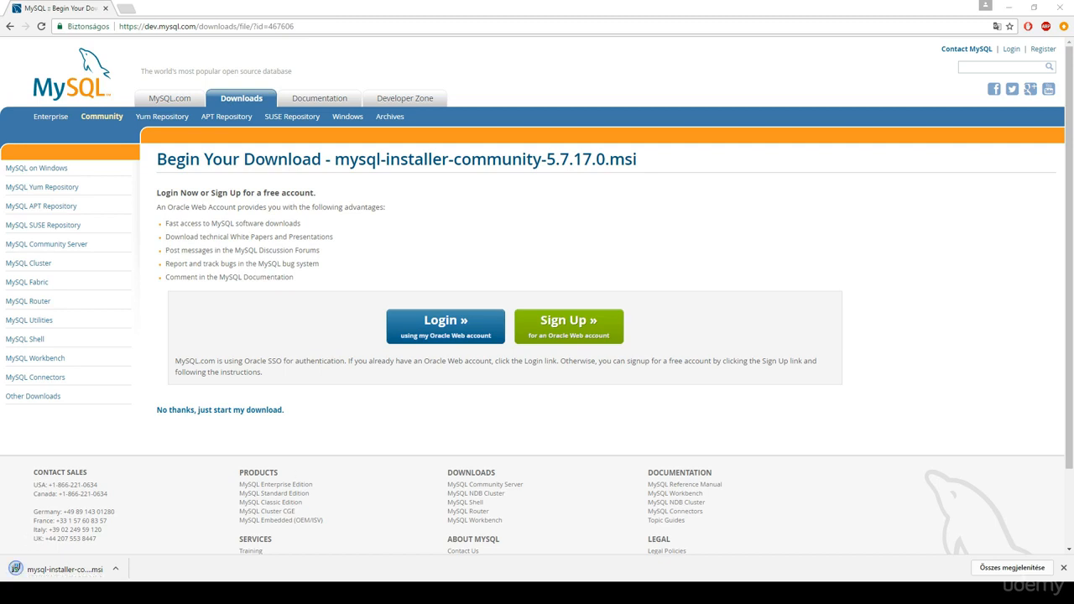
click(33, 570)
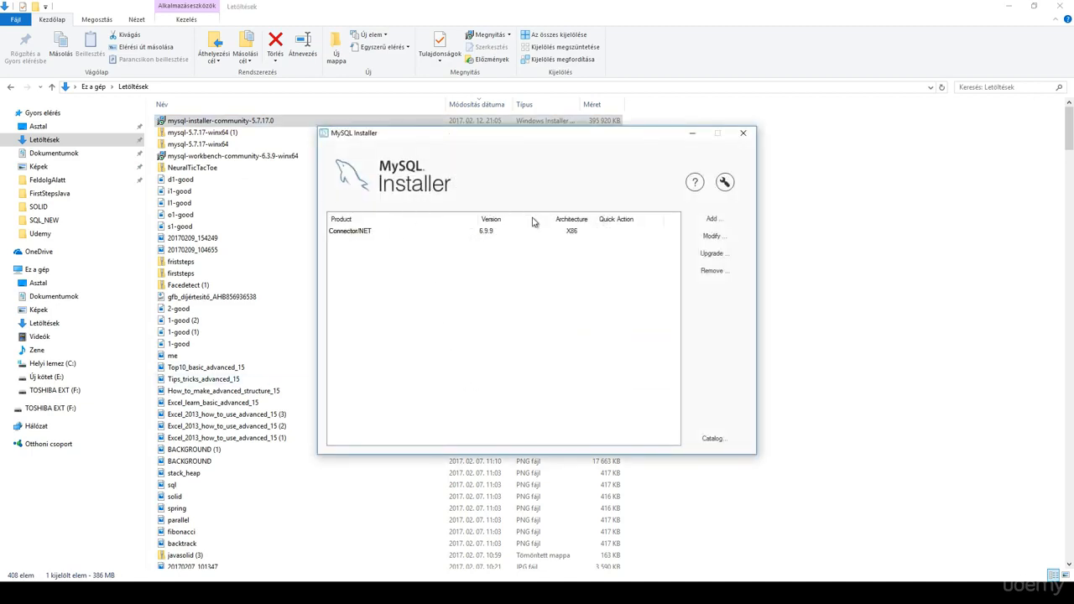
Accept the license terms and queue MySQL Server 5.7.17 X64 for installation.
click(711, 219)
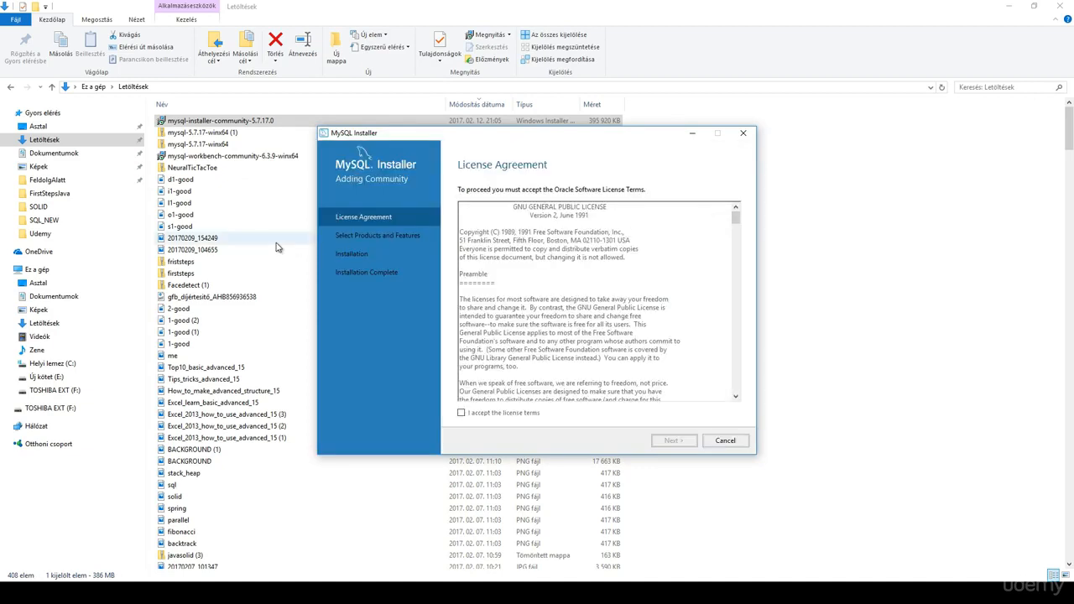
click(519, 414)
click(674, 441)
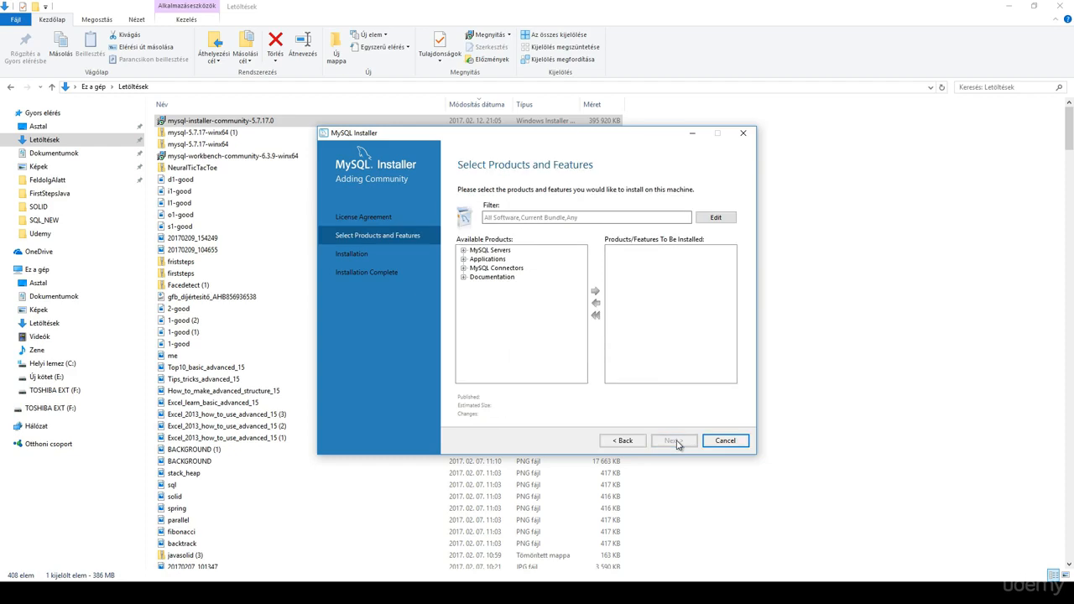
click(464, 251)
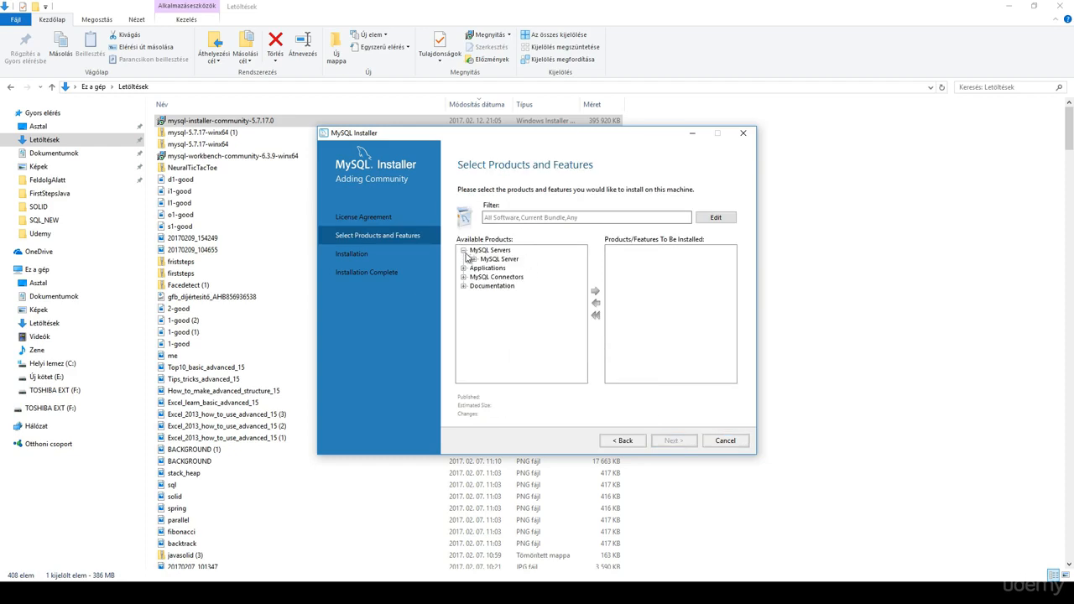
click(474, 259)
click(485, 268)
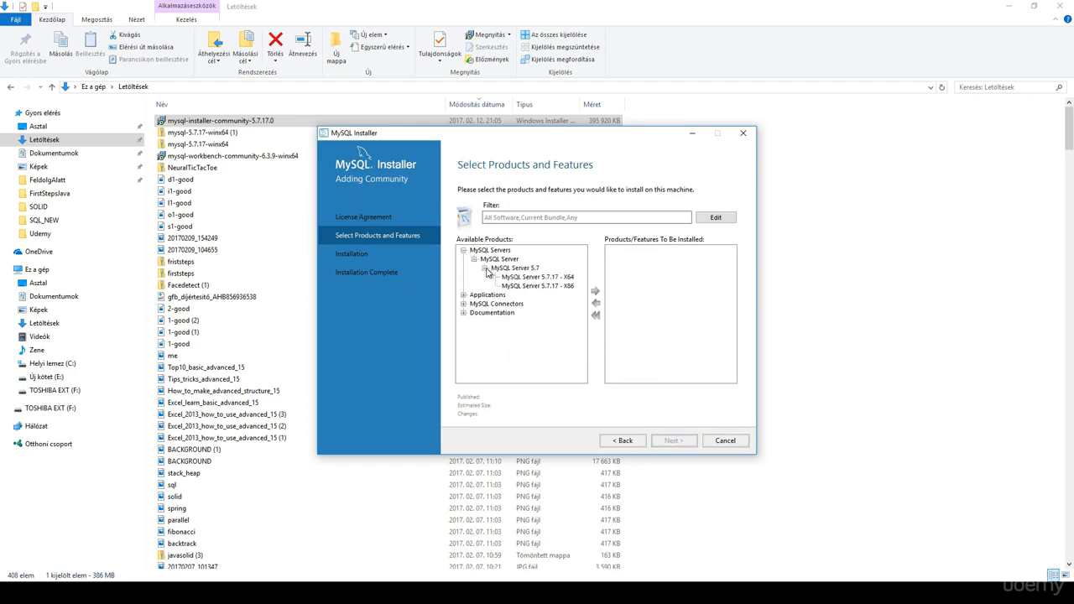
click(553, 277)
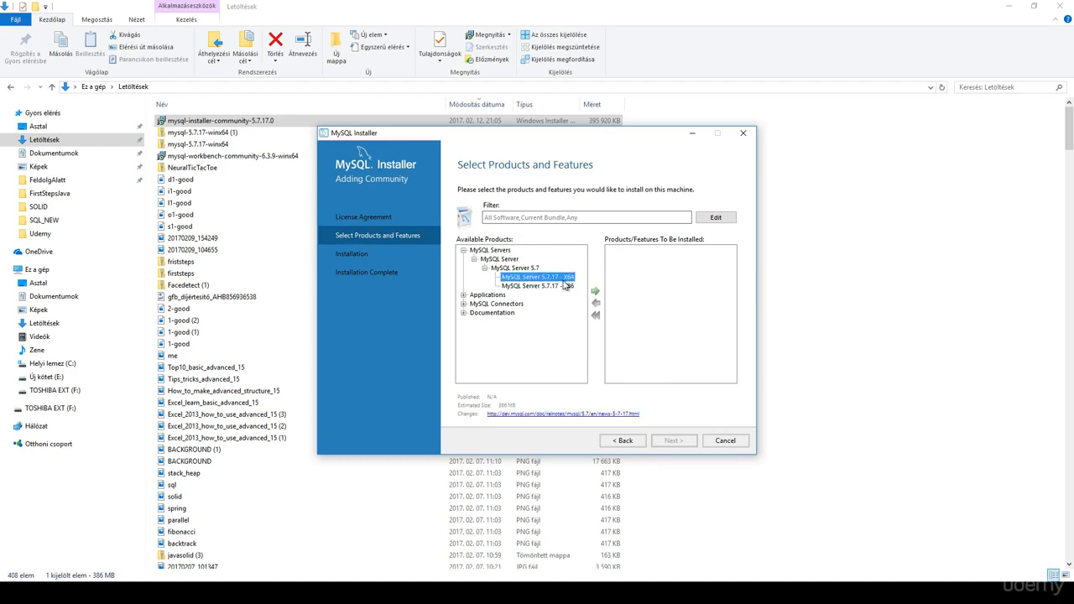
click(595, 291)
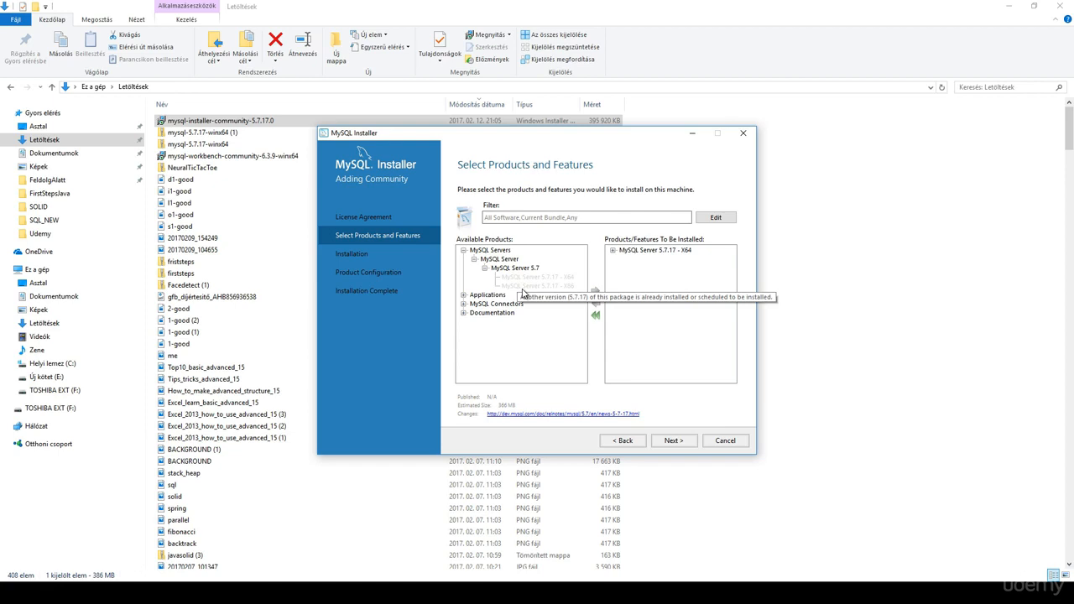
Add MySQL Workbench 6.3.8 X64 from Applications to the install list.
click(463, 295)
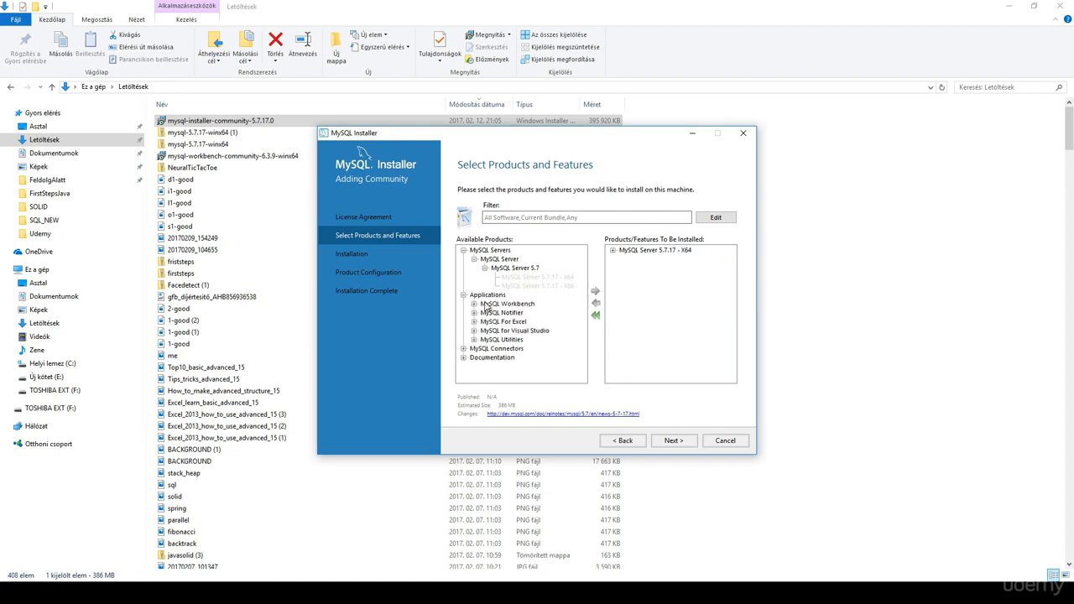
click(475, 304)
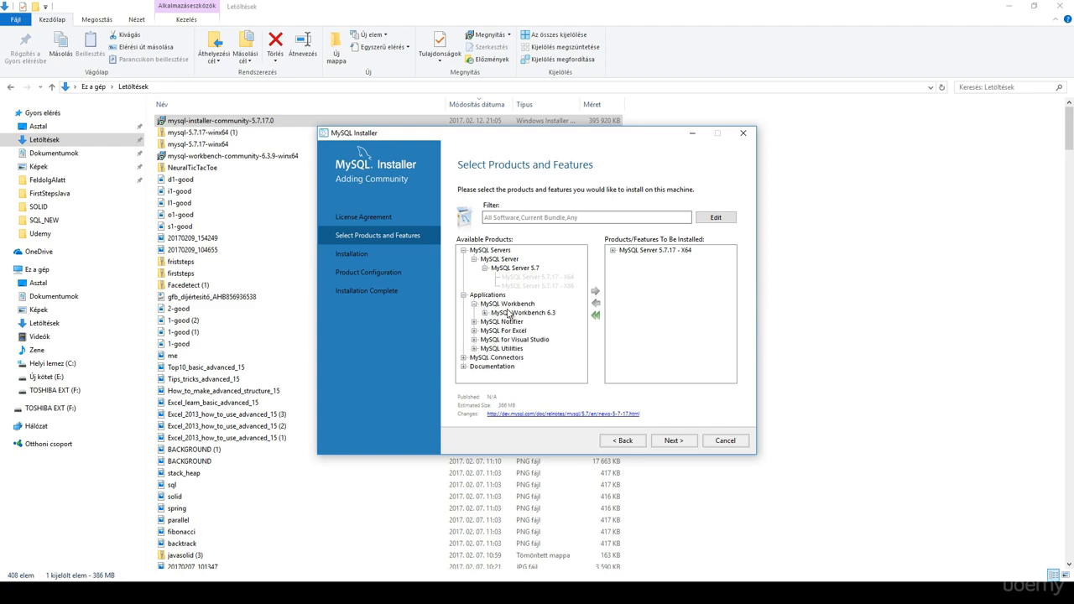
click(485, 312)
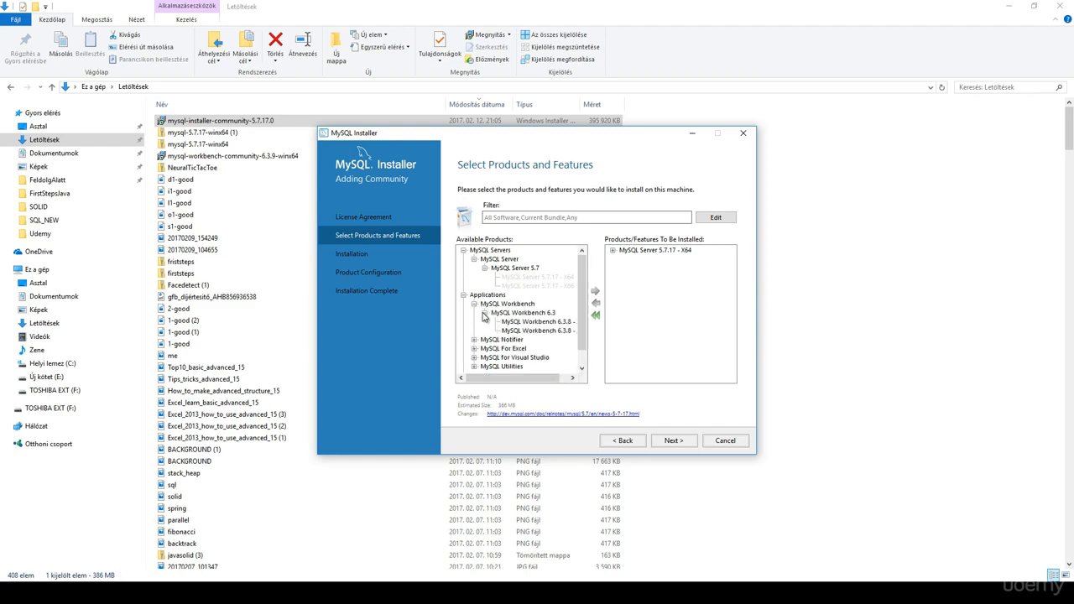
click(576, 325)
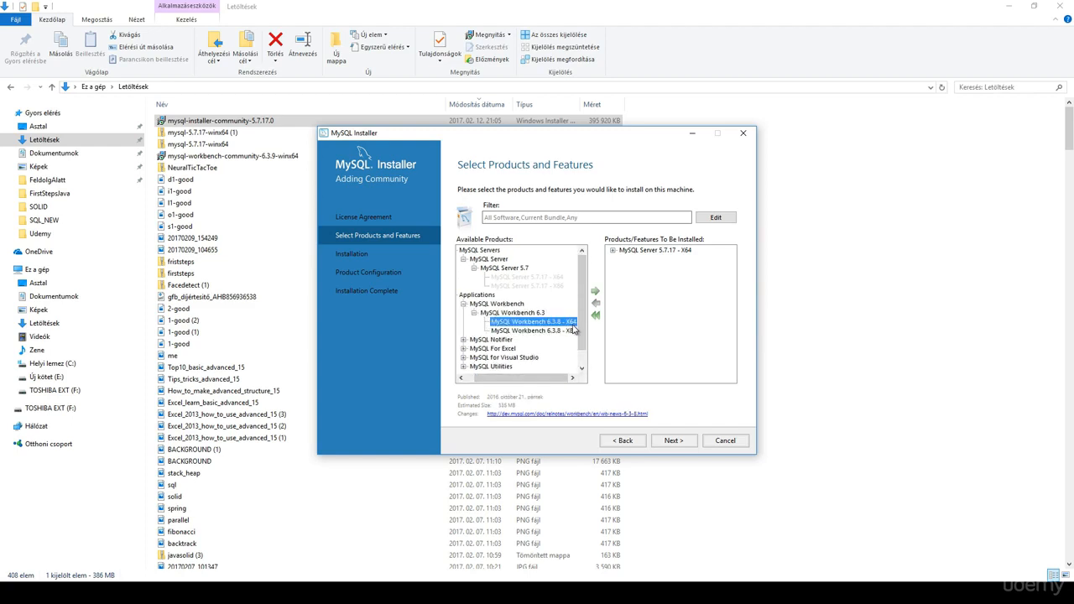
click(596, 292)
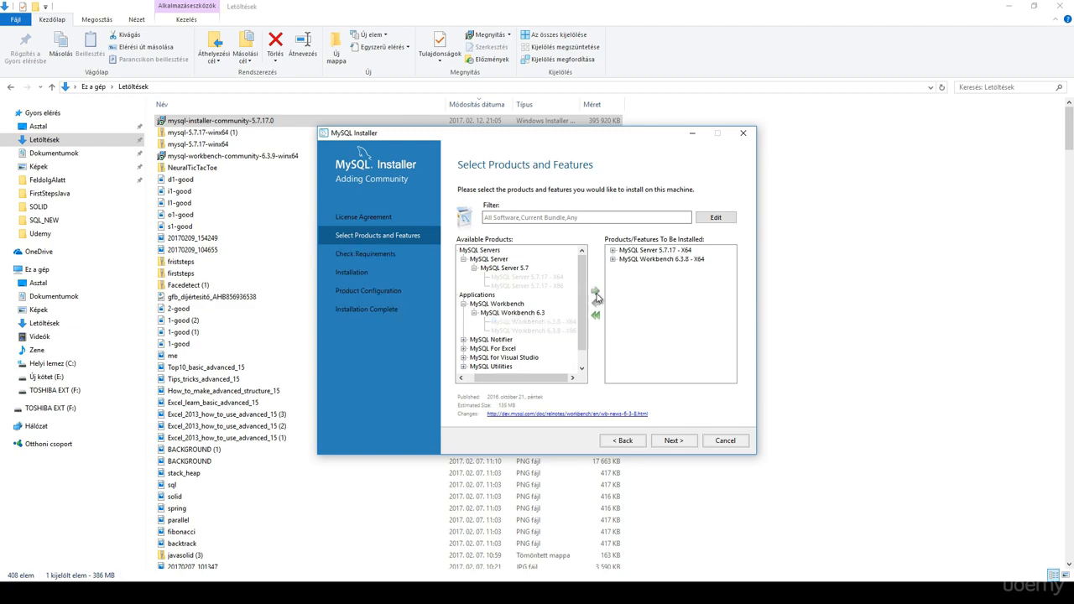
Change the server data directory to C:\ProgramData\MySQL2\MySQL Server 5.7.
click(671, 441)
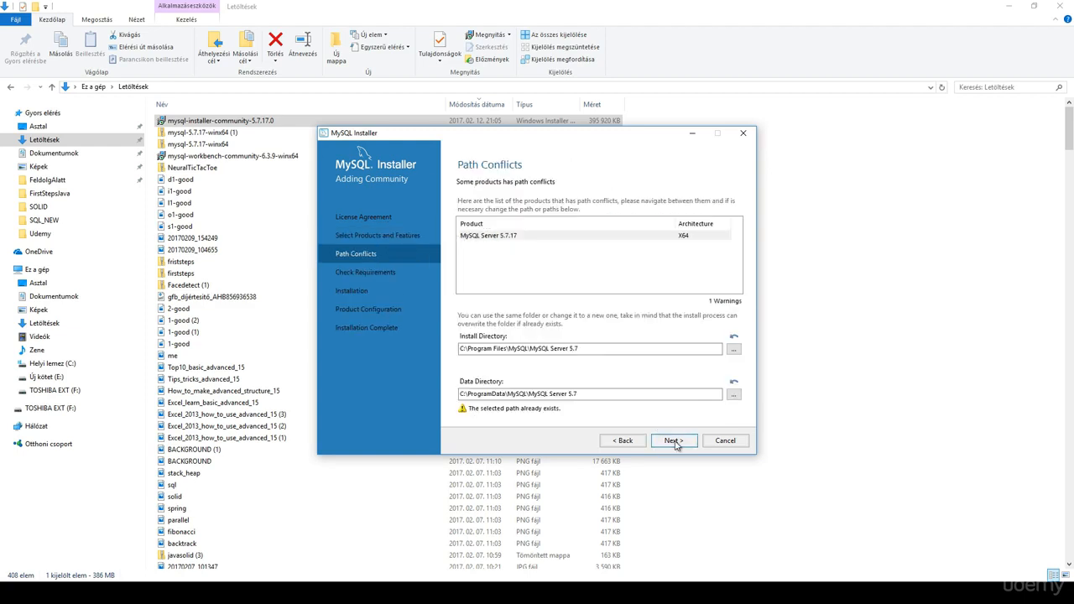
drag(605, 395, 559, 394)
click(626, 398)
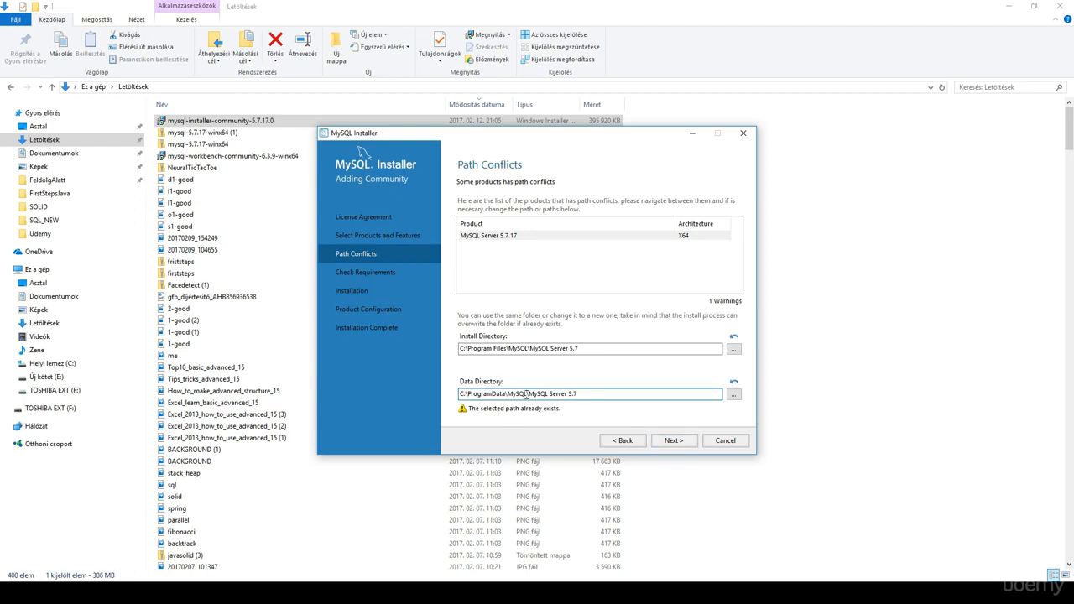
click(676, 441)
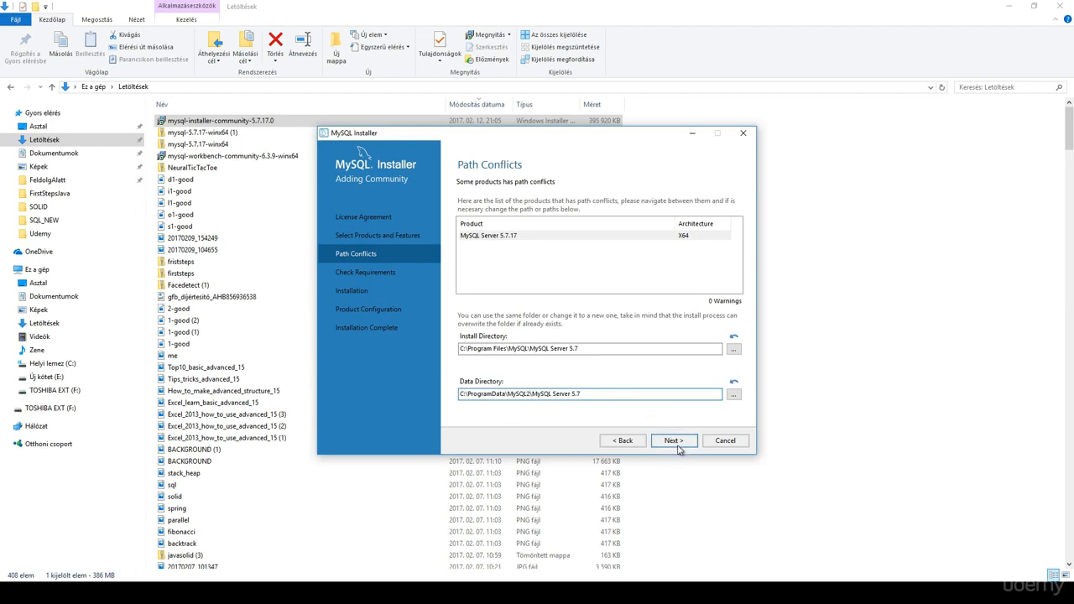
Proceed past Workbench's unmet Visual C++ requirement and confirm with Igen.
click(516, 245)
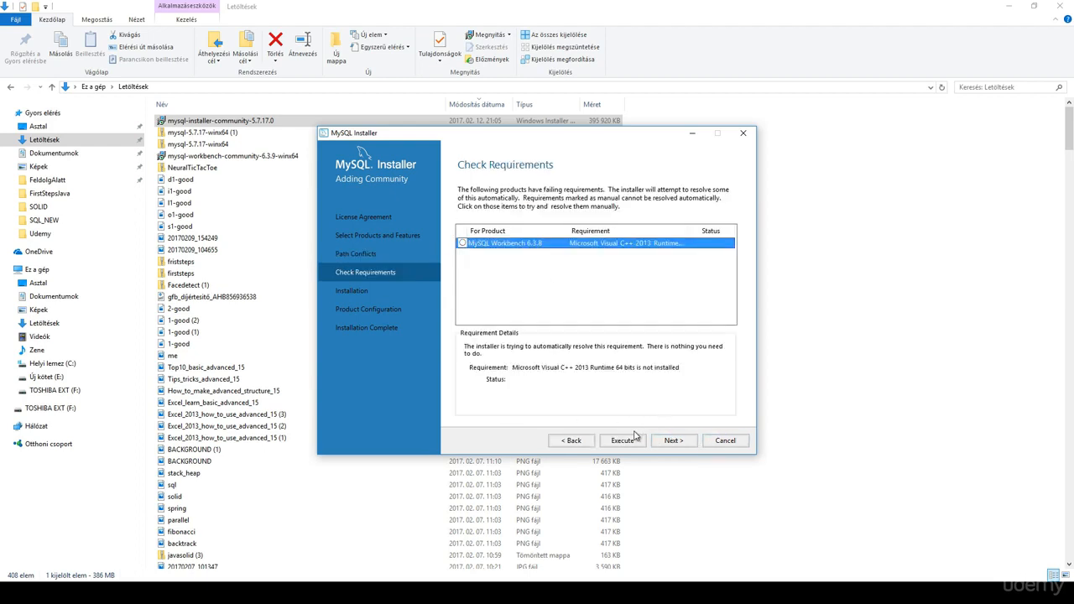
click(673, 441)
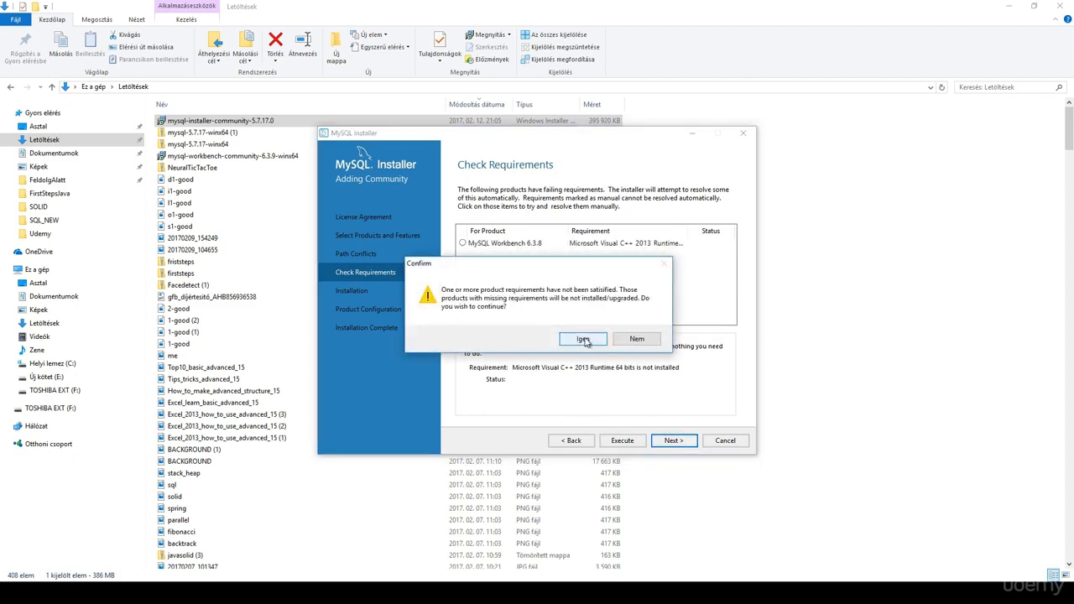
click(583, 340)
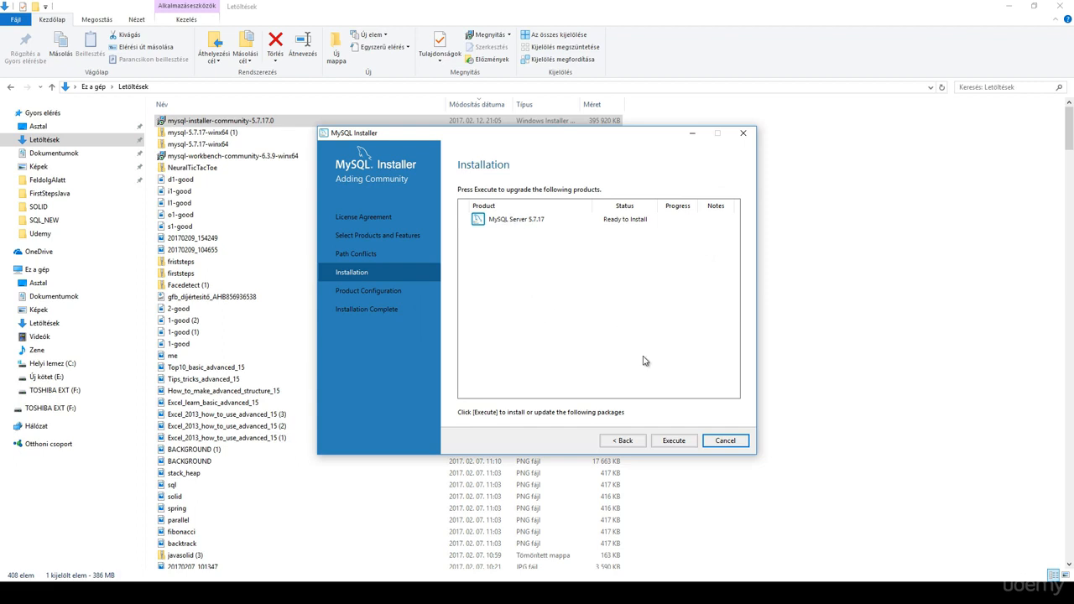
Install MySQL Server 5.7.17 and keep default type and networking (TCP/IP, port 3306).
click(672, 440)
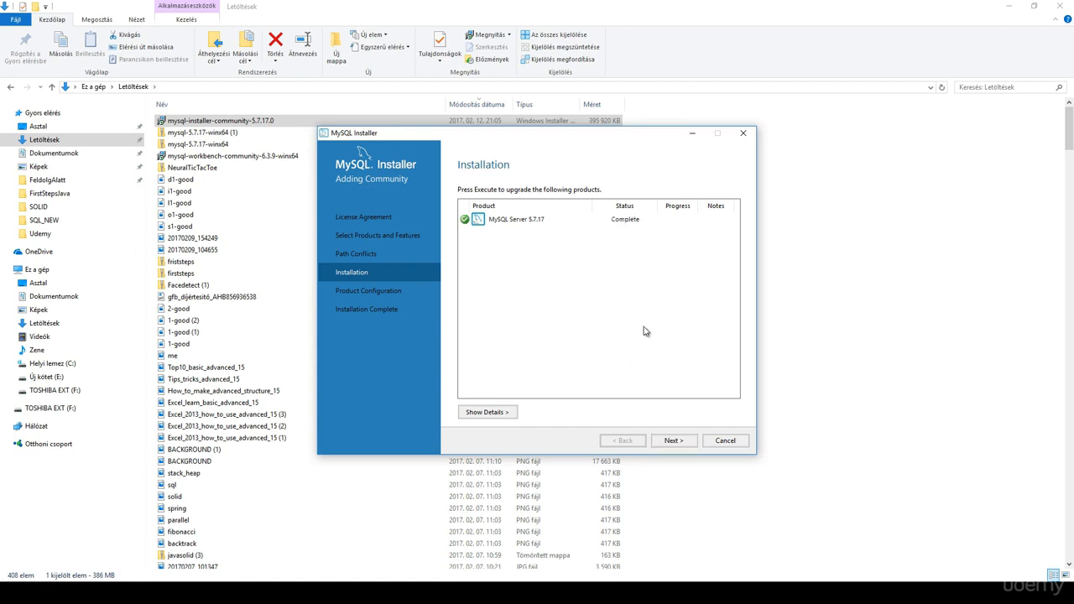
click(672, 440)
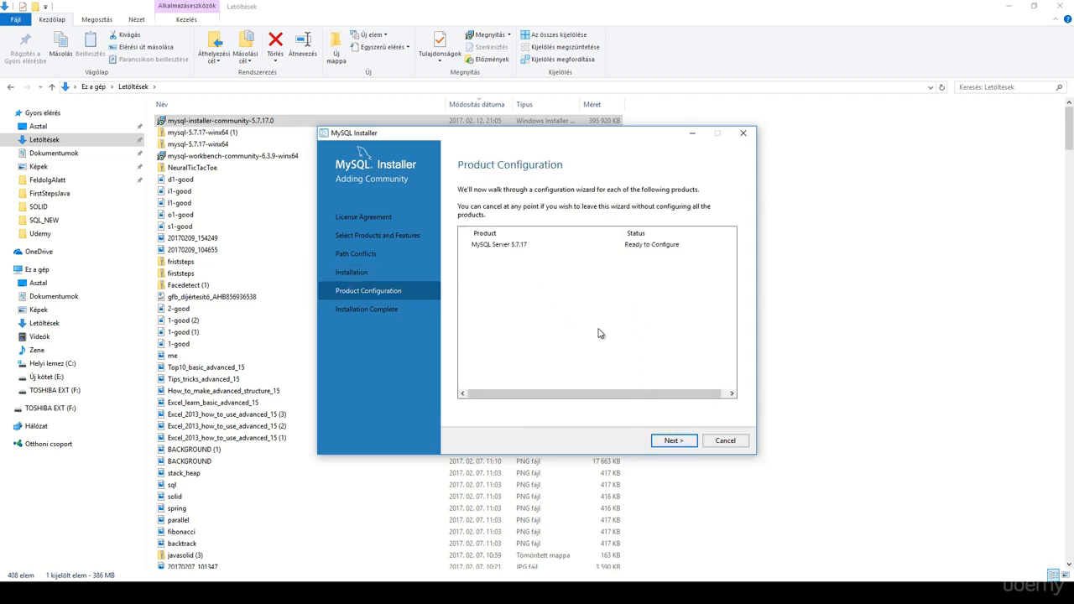
click(674, 441)
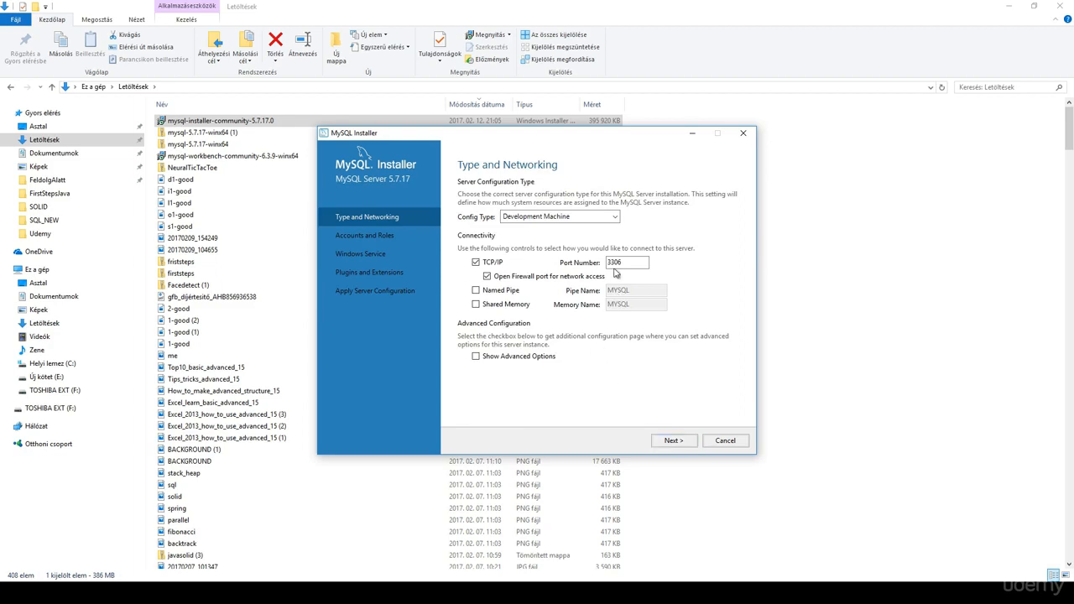
click(674, 440)
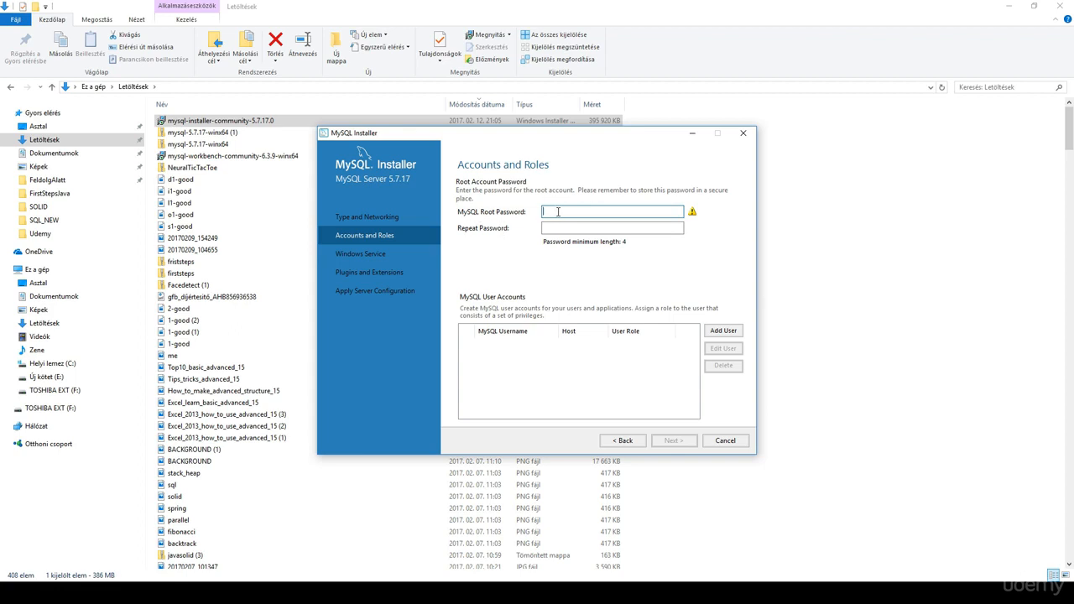
Enter and confirm the root account password.
text(root)
key(Tab)
text(••••••)
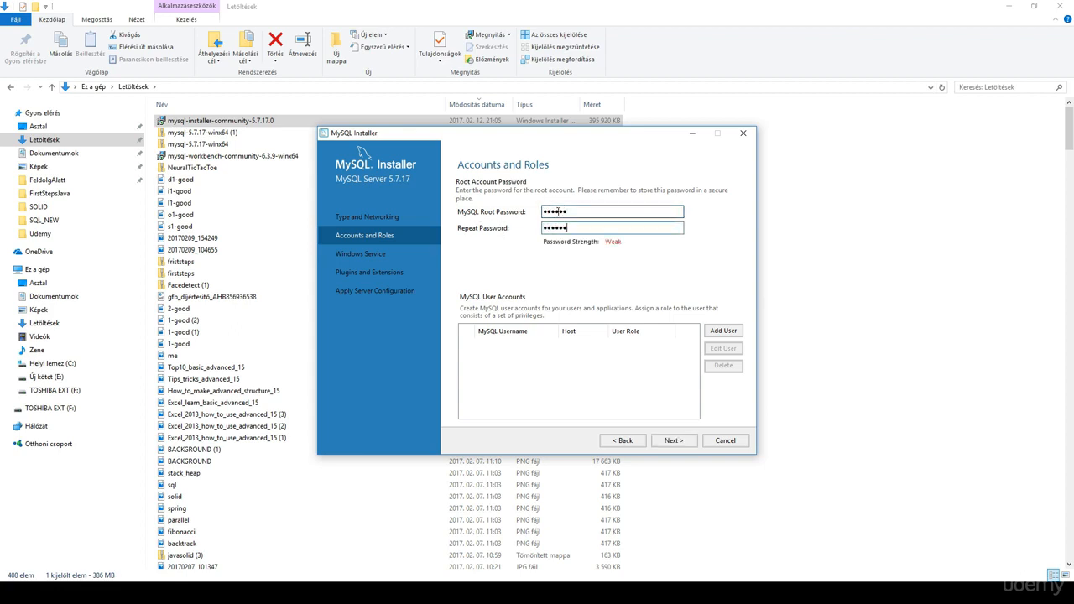
Add a localhost-only MySQL user with the DB Admin role and a confirmed password.
click(720, 333)
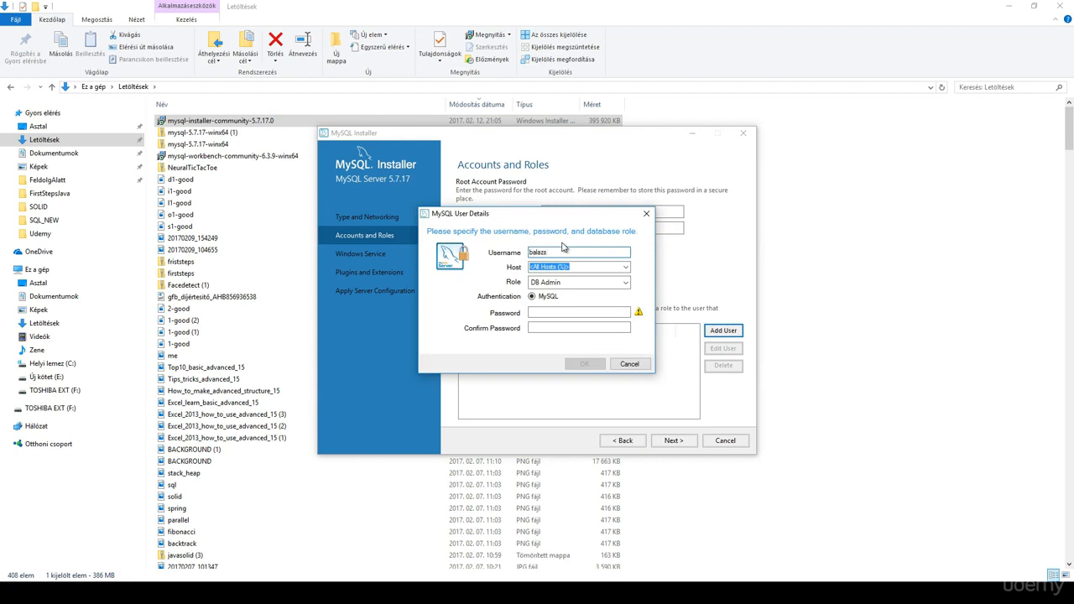
click(628, 269)
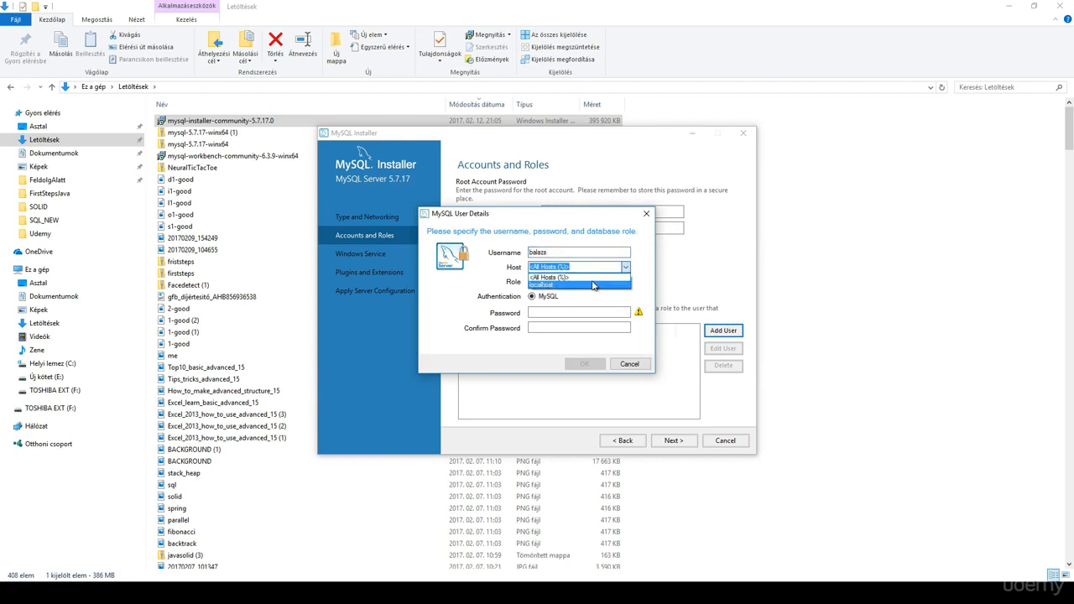
click(590, 284)
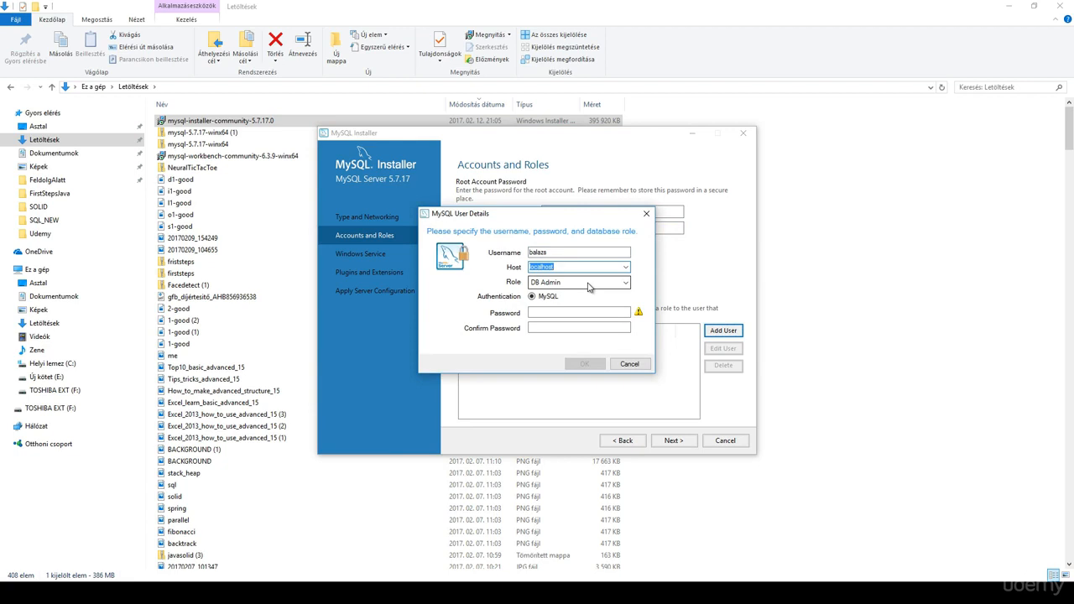
click(555, 311)
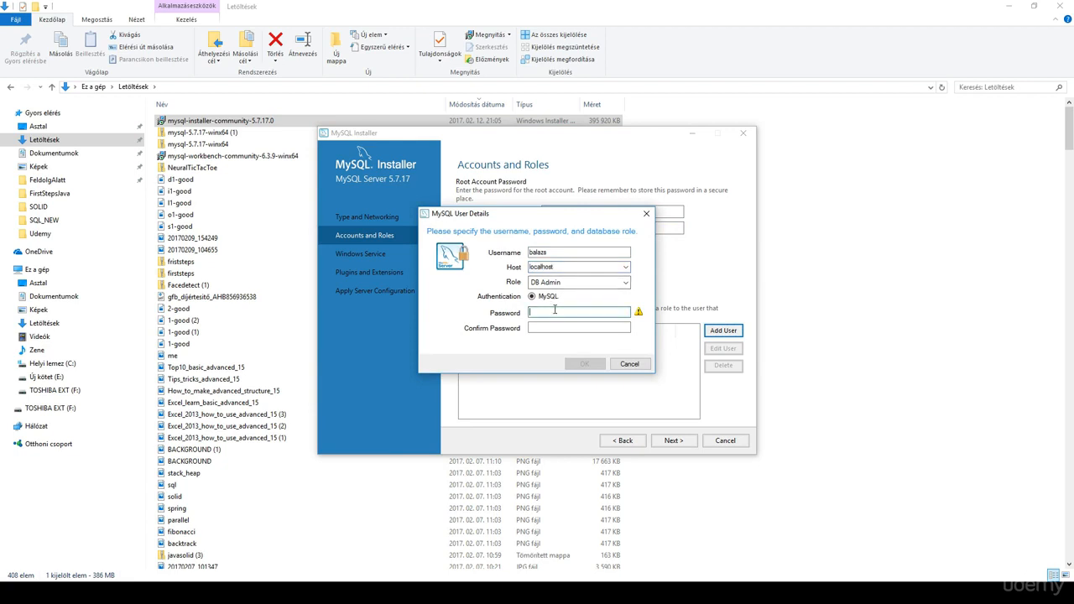
key(Tab)
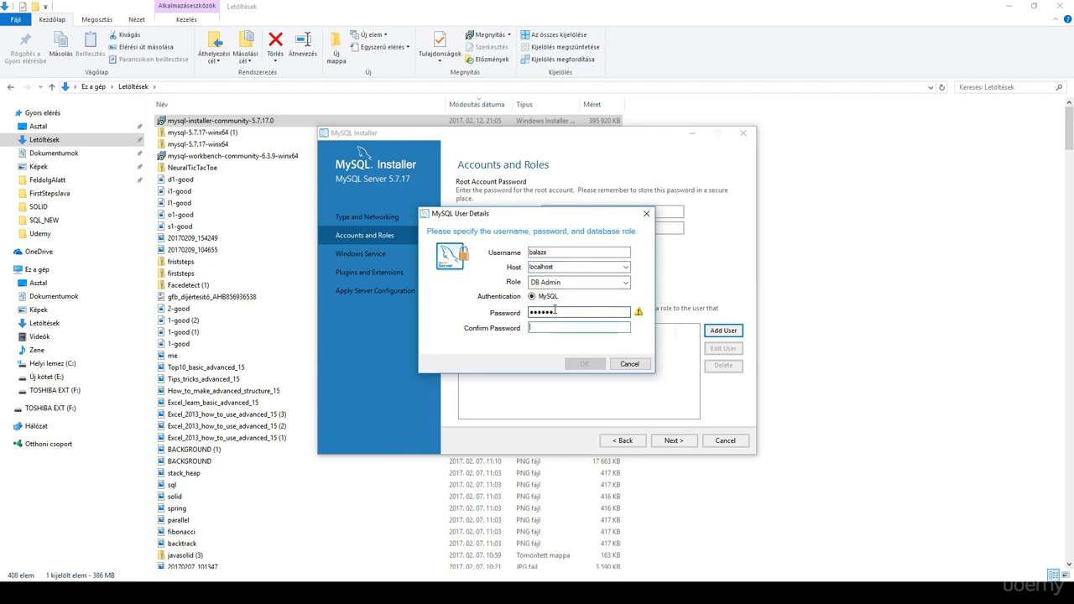
text(••••••)
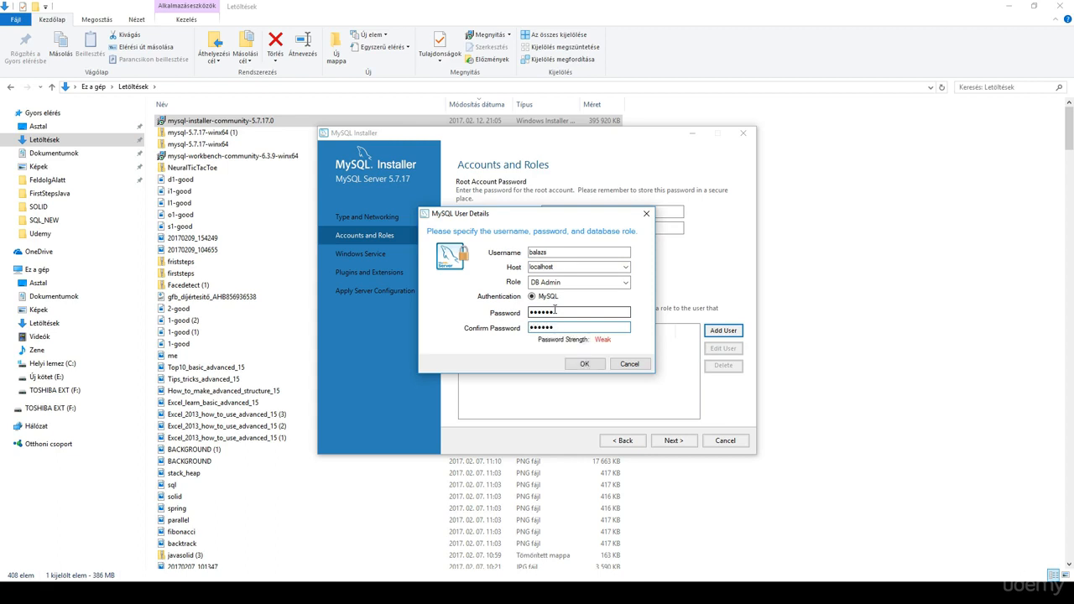
click(595, 364)
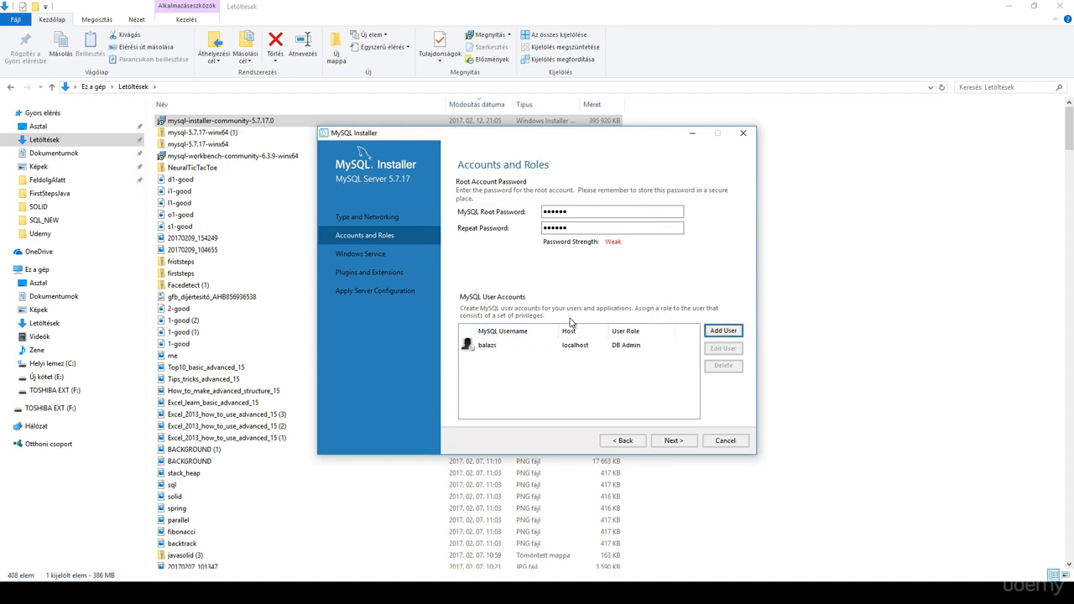
Keep default Windows service and plugin settings, apply the server configuration, and finish setup.
click(671, 441)
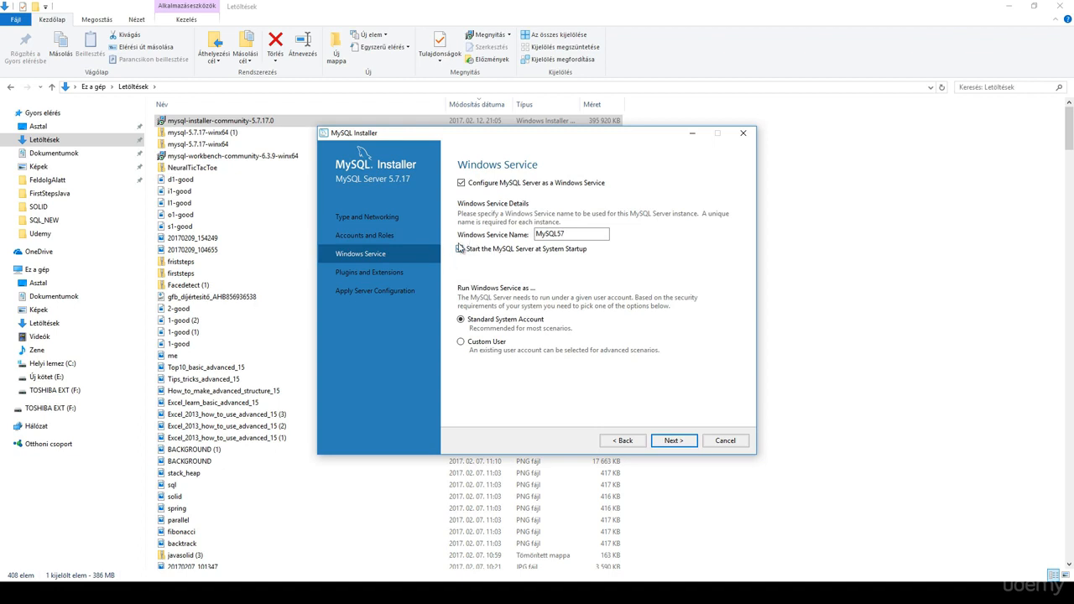
click(674, 443)
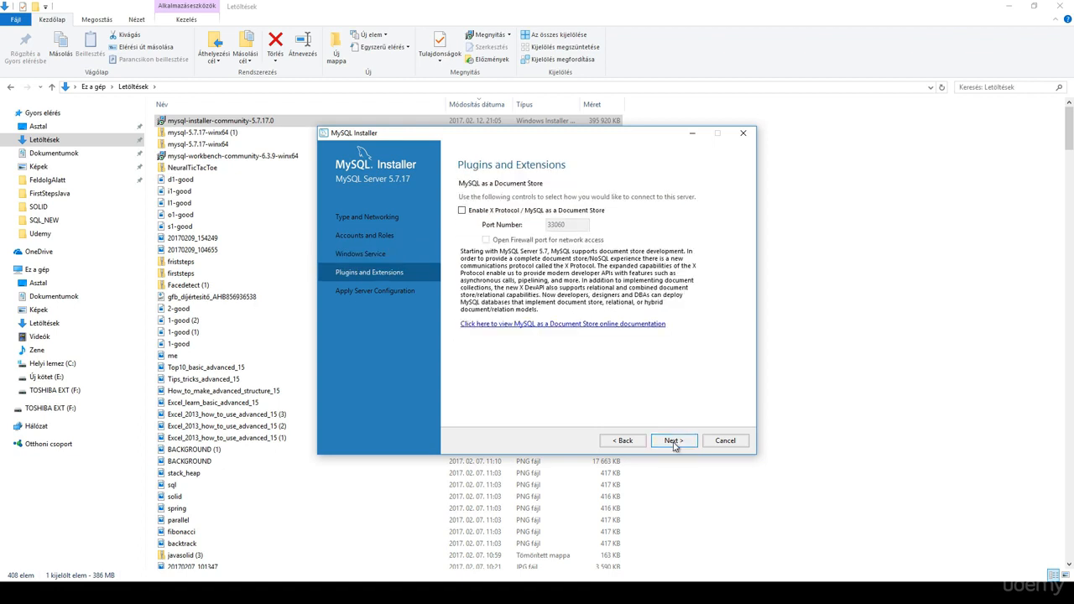
click(674, 443)
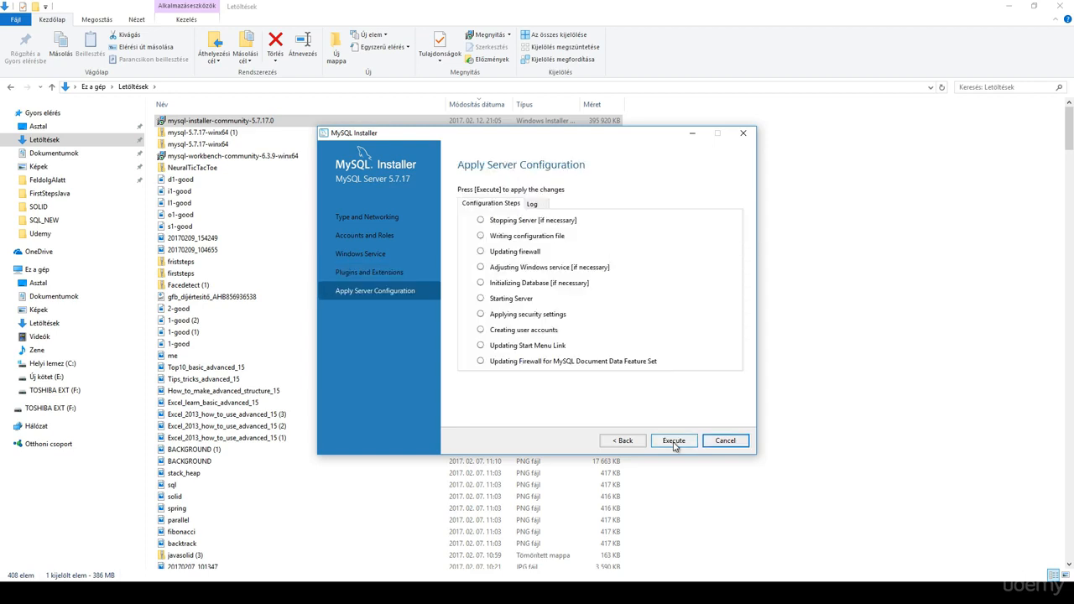
click(673, 442)
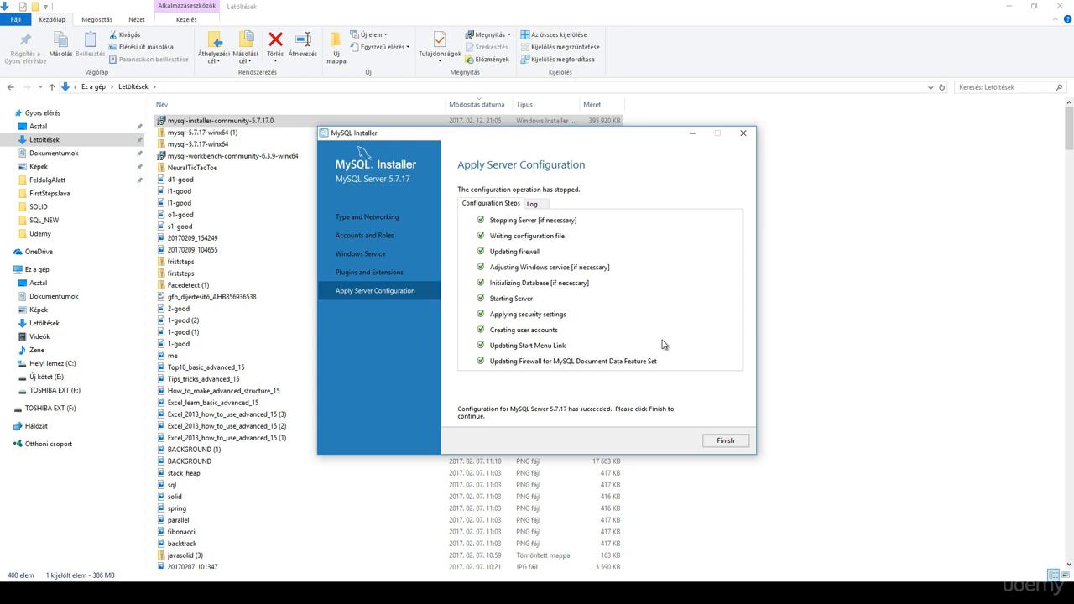
click(716, 448)
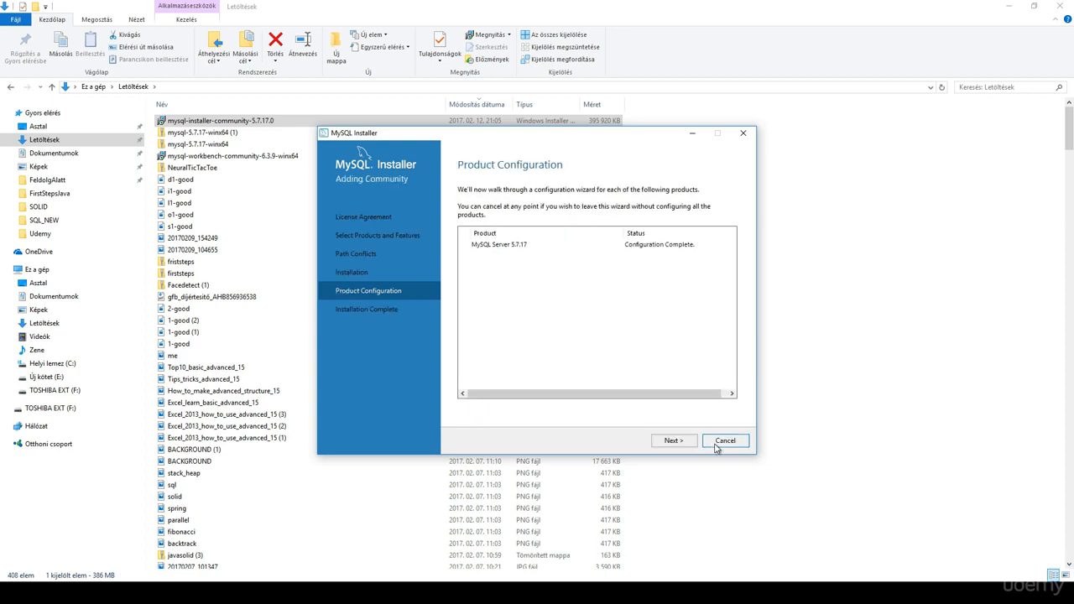
click(672, 442)
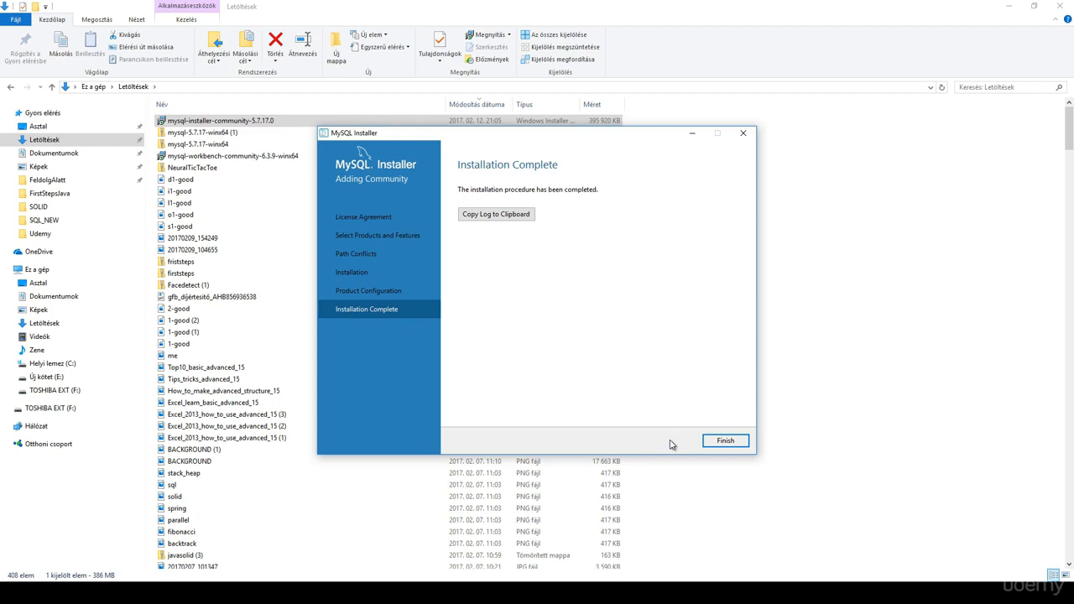
click(724, 441)
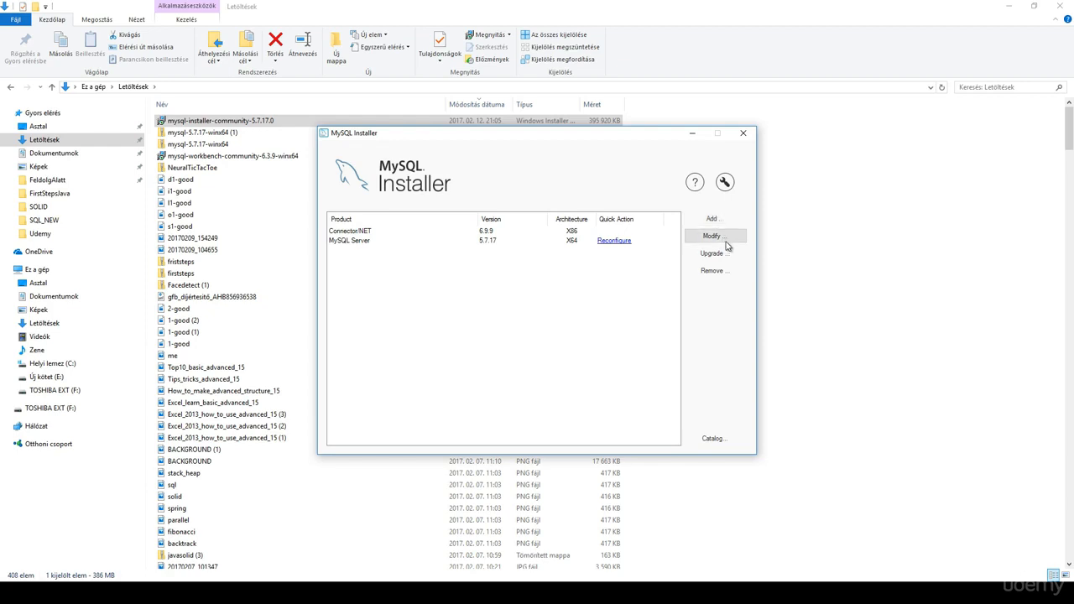
Add the 64-bit MySQL Workbench 6.3.8 build to the install list.
click(712, 219)
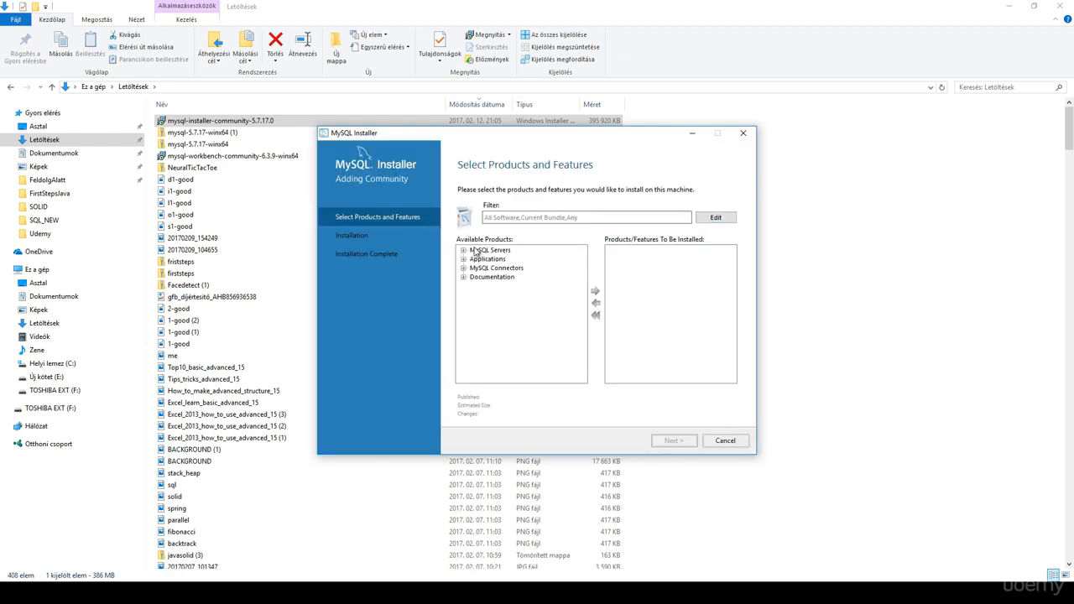
click(463, 259)
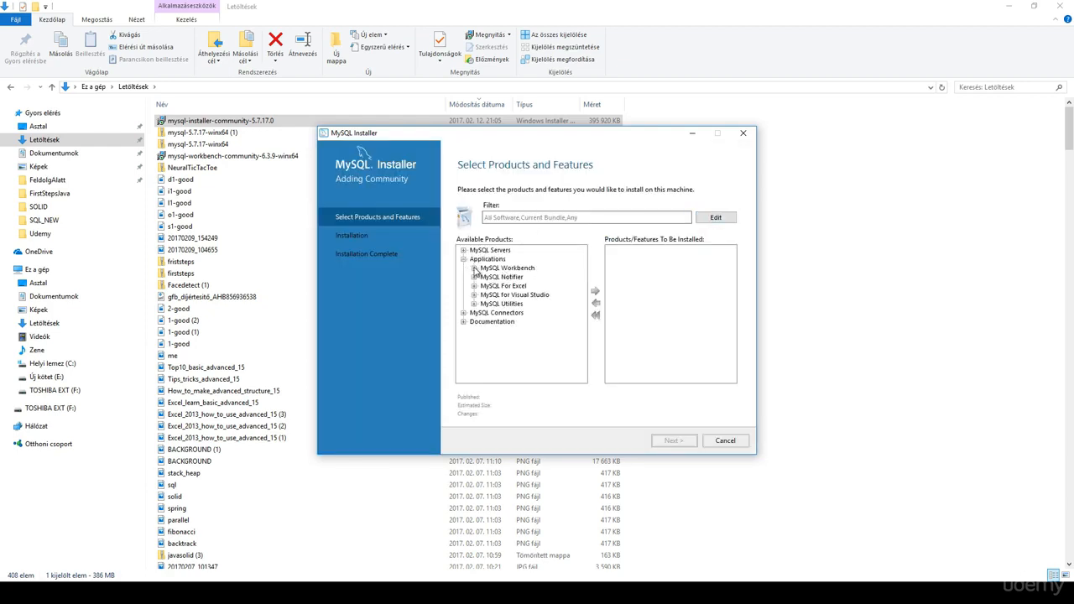
click(474, 267)
click(484, 276)
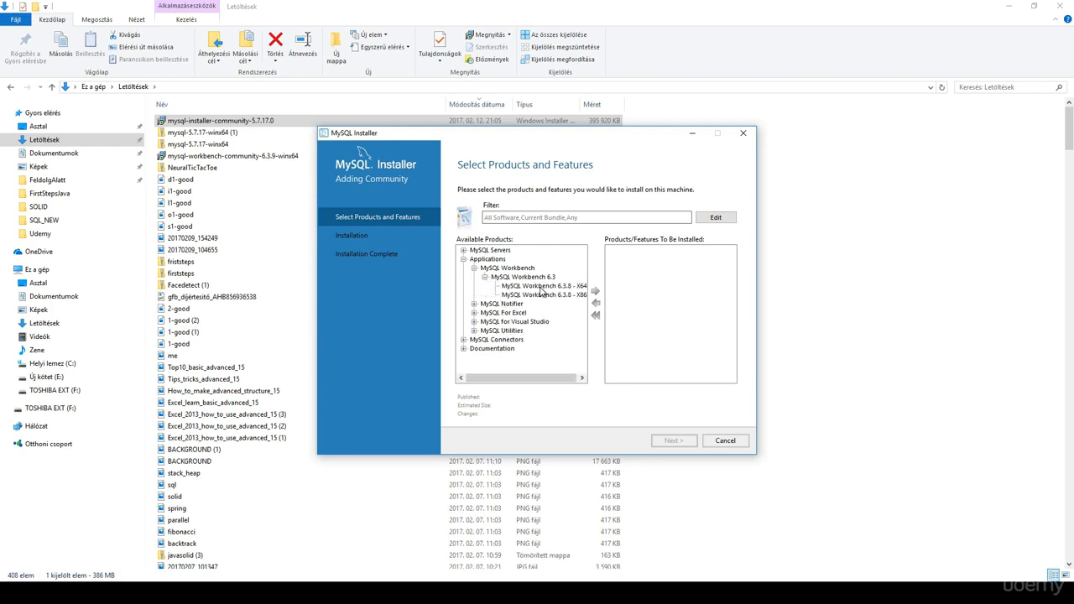
click(542, 287)
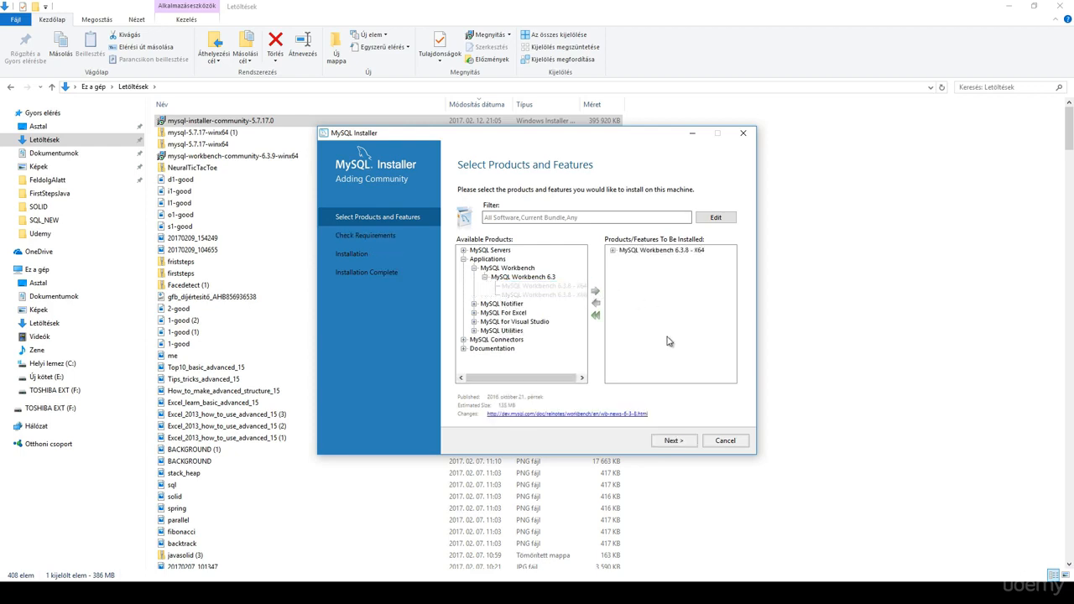
click(684, 443)
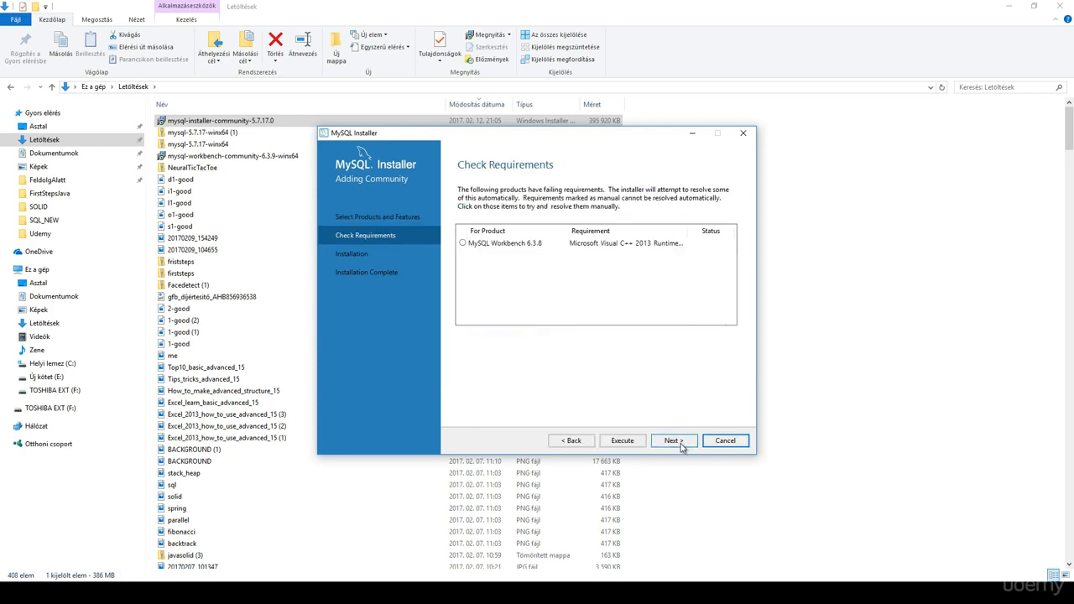
Install the missing Visual C++ 2013 Redistributable (x64) so Workbench is Ready to Install.
click(465, 245)
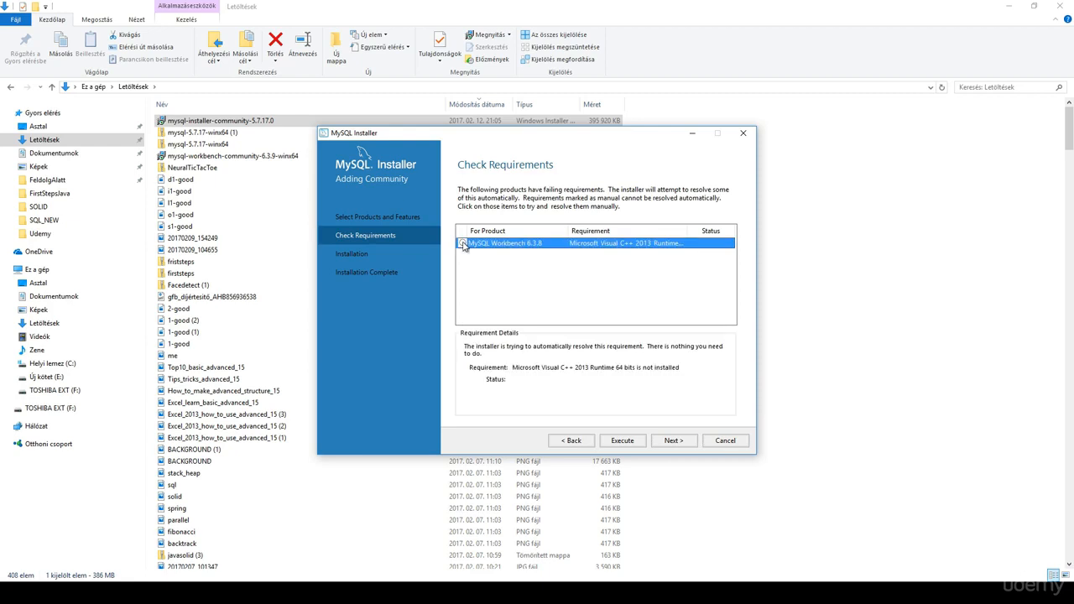
click(621, 441)
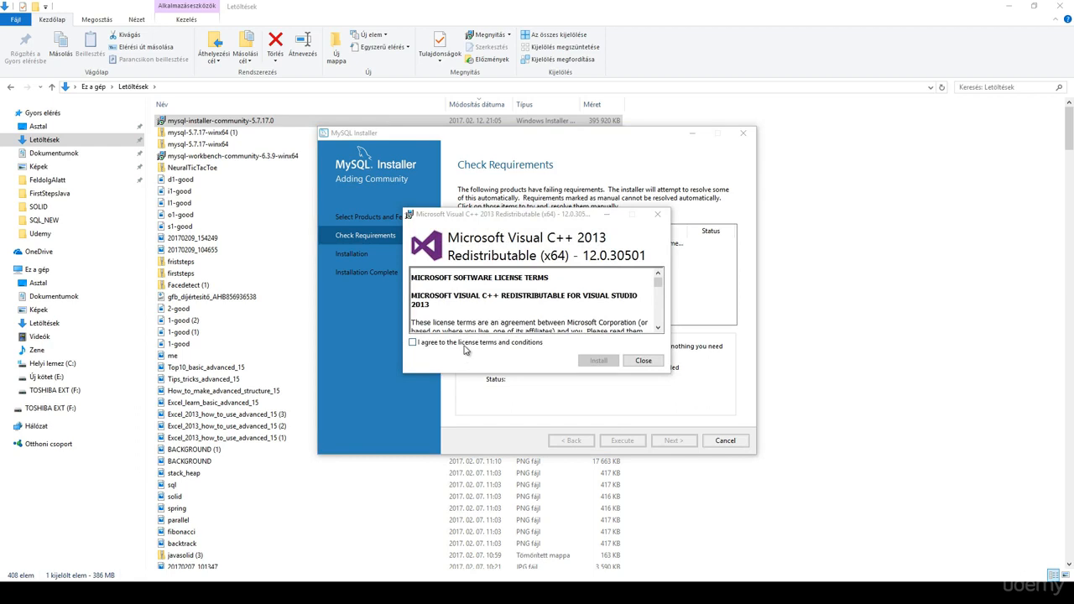
click(465, 346)
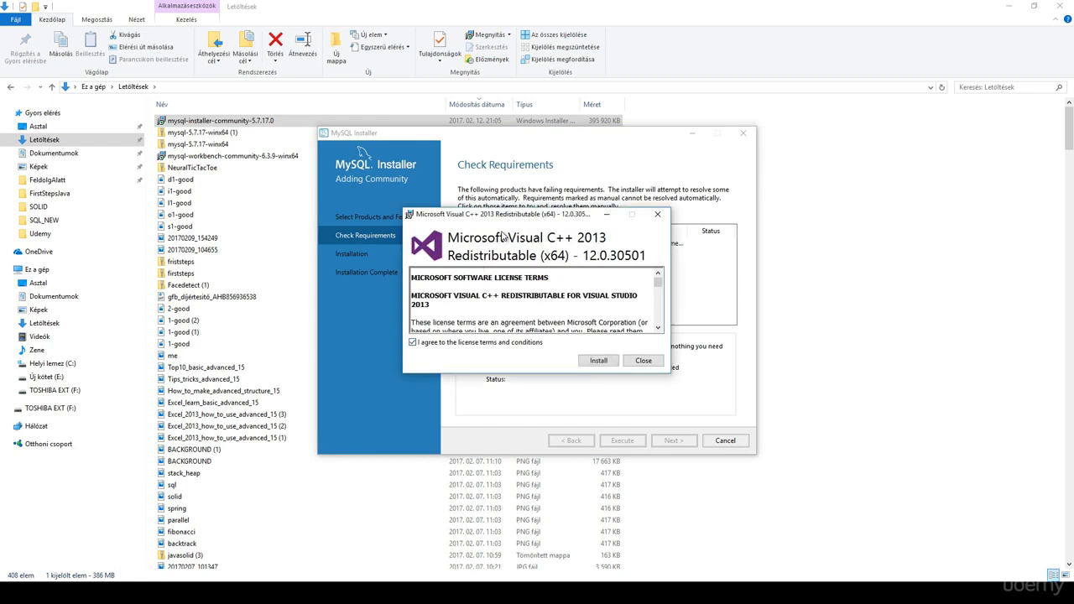
click(596, 361)
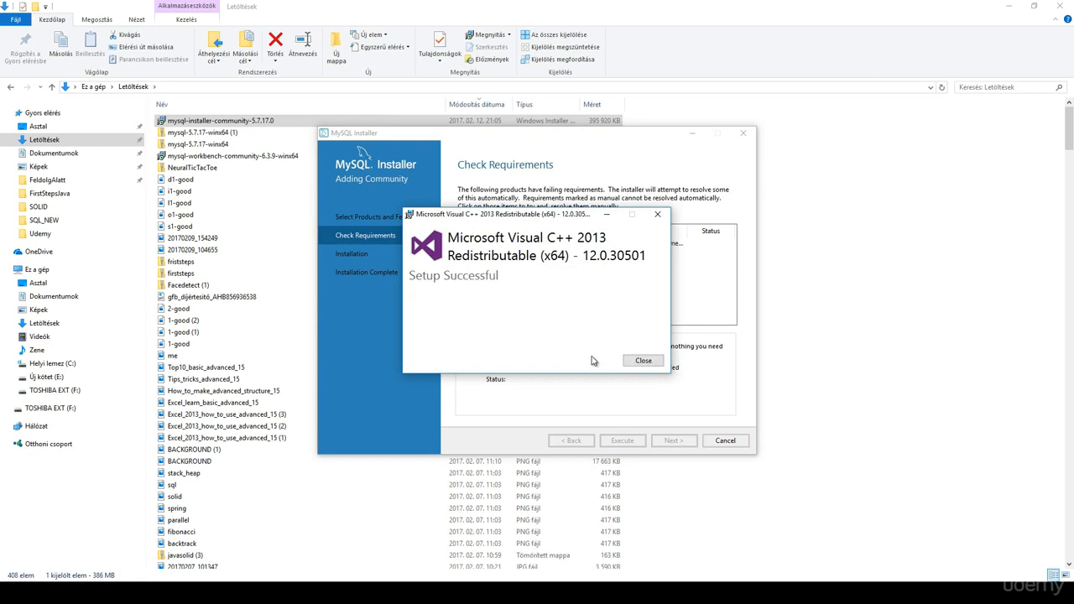
click(643, 360)
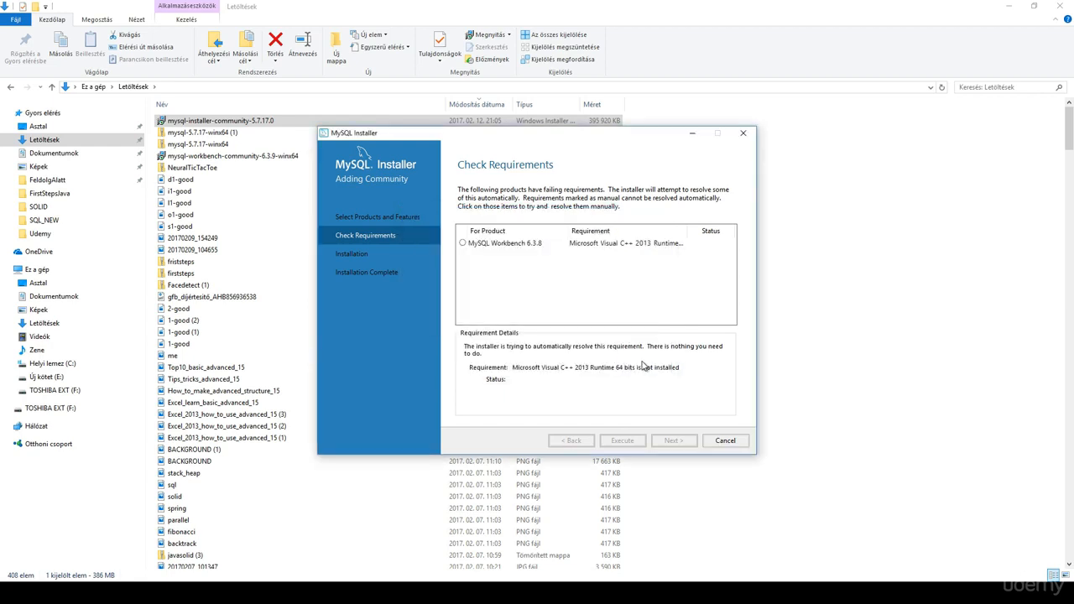
click(673, 440)
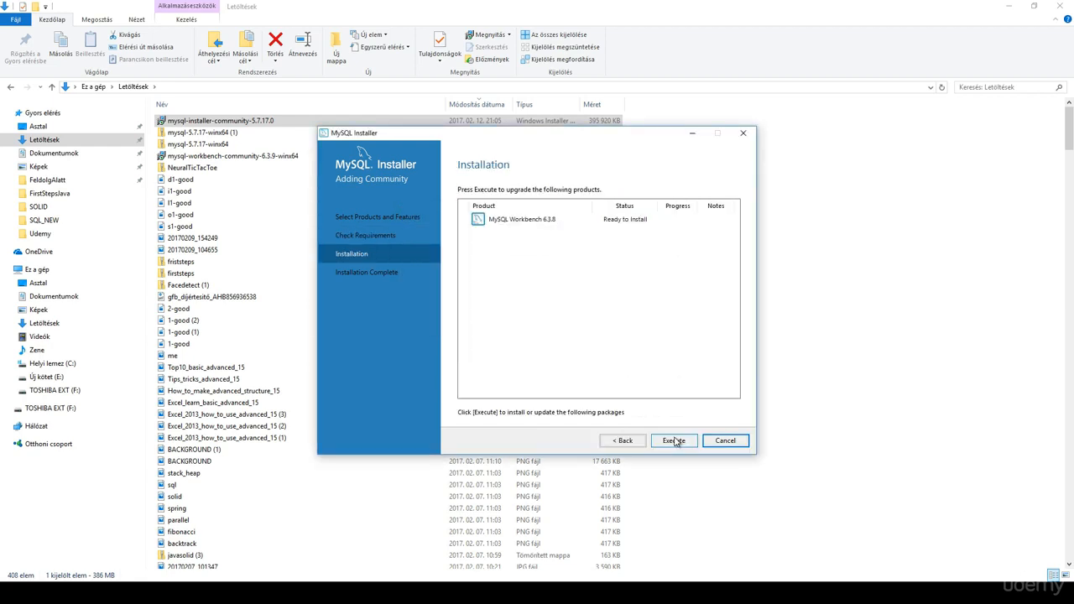
Execute the MySQL Workbench 6.3.8 installation and finish back at the product list.
click(675, 442)
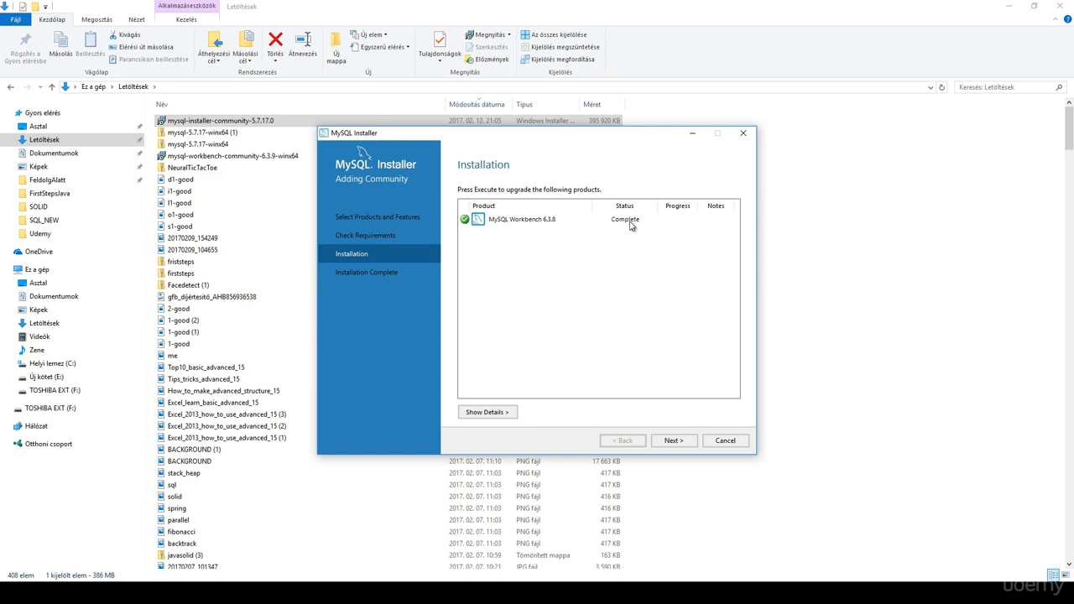
click(673, 440)
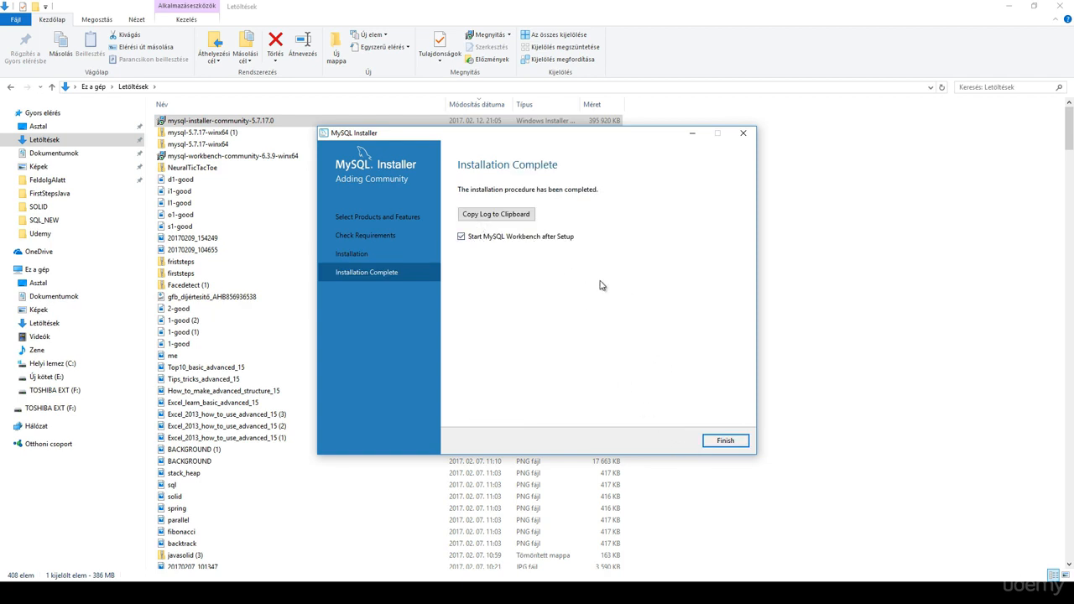
click(729, 445)
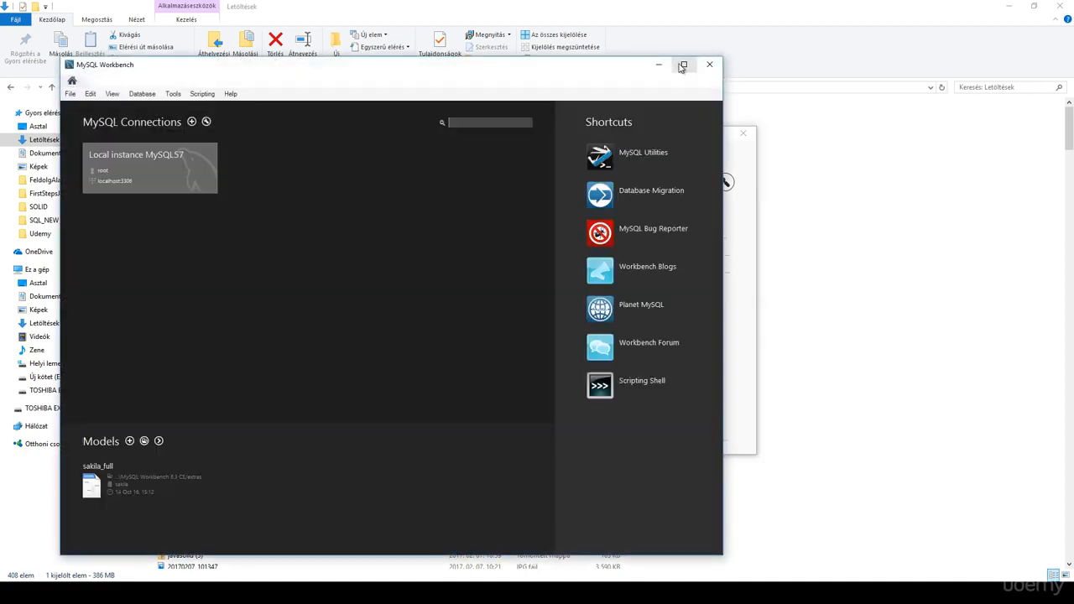
Maximize Workbench, open Command Prompt via Win+R, and run mysql, which isn't recognized.
click(682, 65)
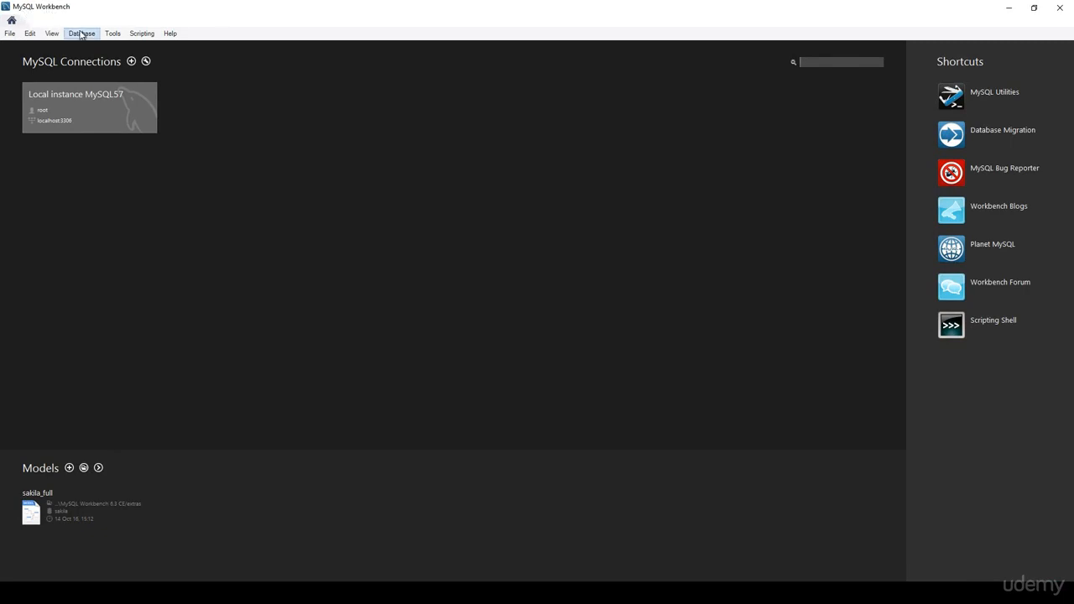
key(super+r)
key(Return)
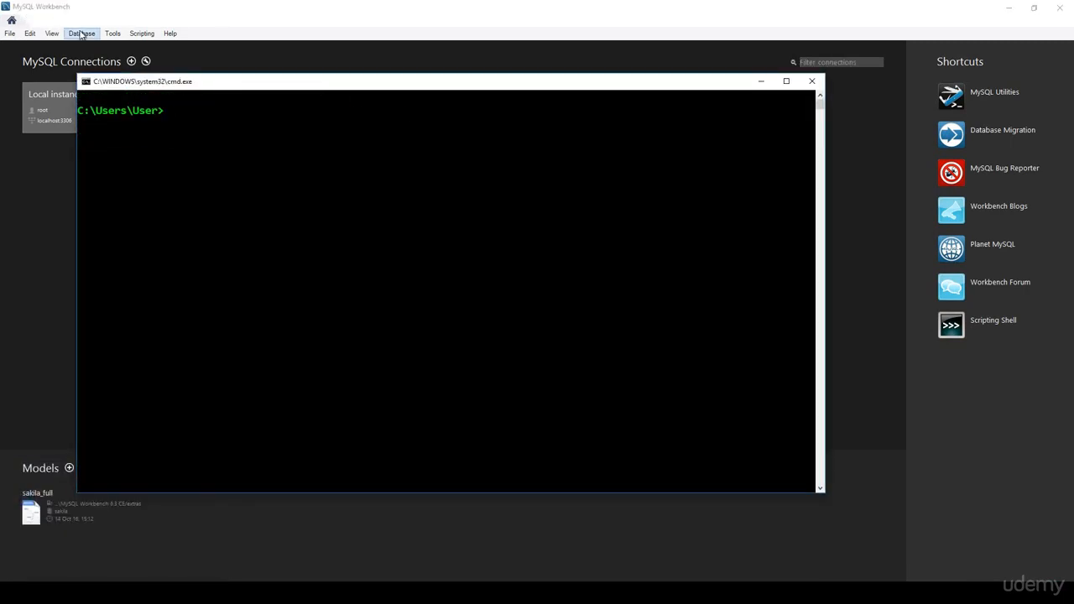
text(mysql)
key(Return)
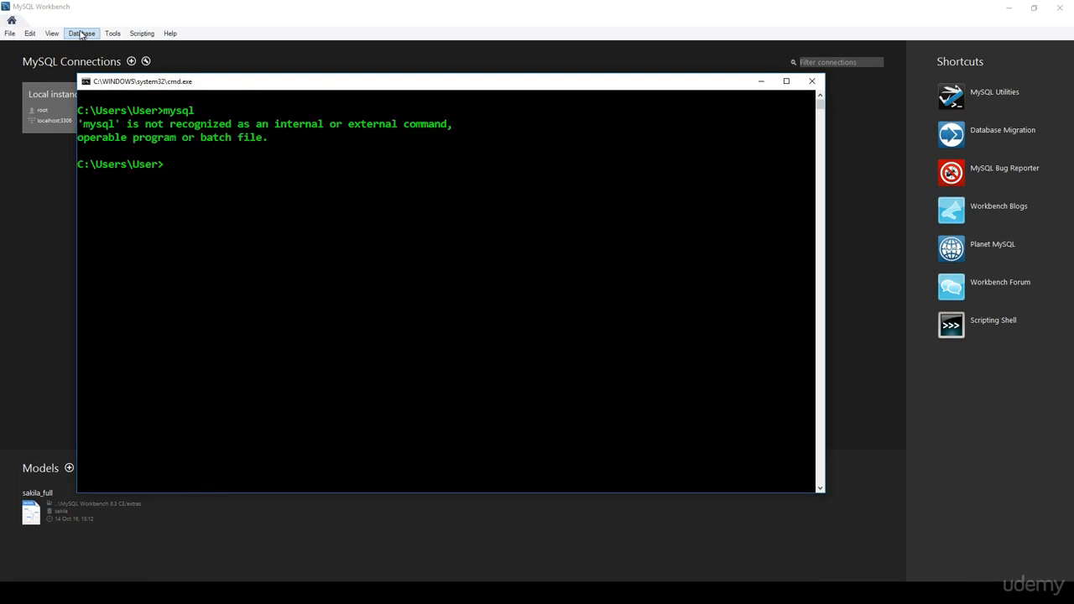
Begin a SET PATH command, erase it, and bring File Explorer's Downloads folder forward.
text(SET PATH !!!!!!!!!!!!)
key(BackSpace)
key(BackSpace)
key(BackSpace)
key(BackSpace)
key(BackSpace)
key(BackSpace)
key(BackSpace)
key(BackSpace)
key(BackSpace)
key(BackSpace)
key(BackSpace)
key(BackSpace)
key(BackSpace)
key(BackSpace)
key(BackSpace)
key(BackSpace)
key(BackSpace)
key(BackSpace)
key(BackSpace)
key(BackSpace)
click(91, 590)
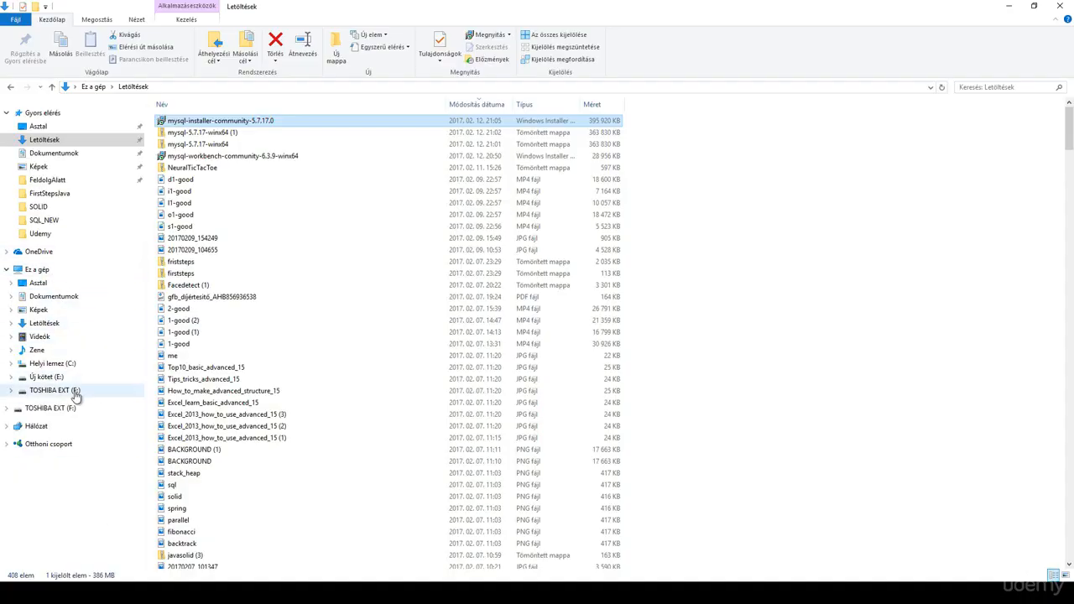
Browse to C:\Program Files\MySQL\MySQL Server 5.7\bin in File Explorer.
click(61, 365)
double_click(192, 168)
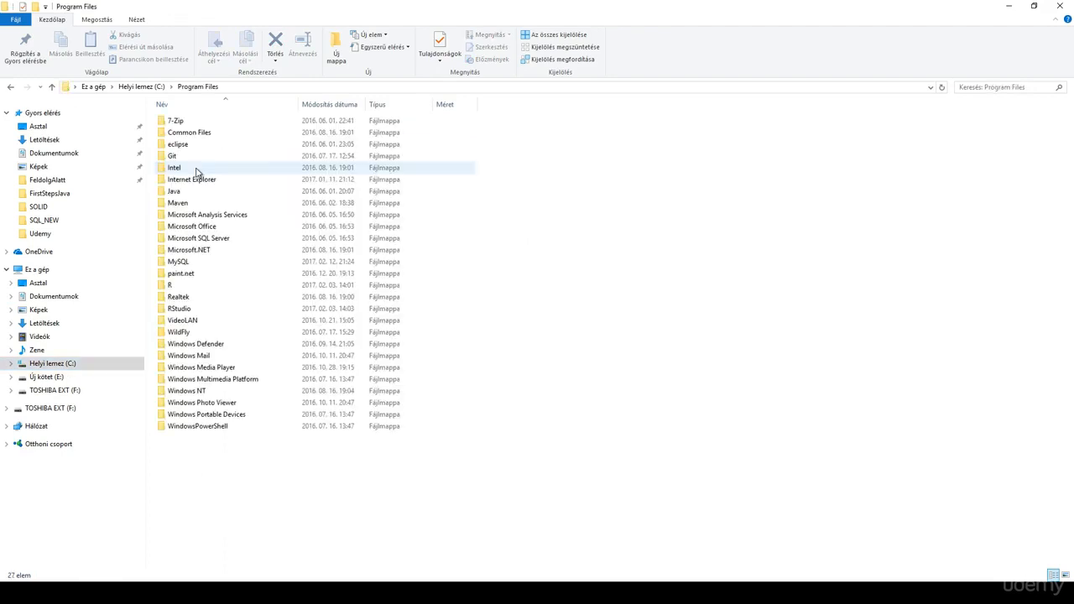
double_click(180, 262)
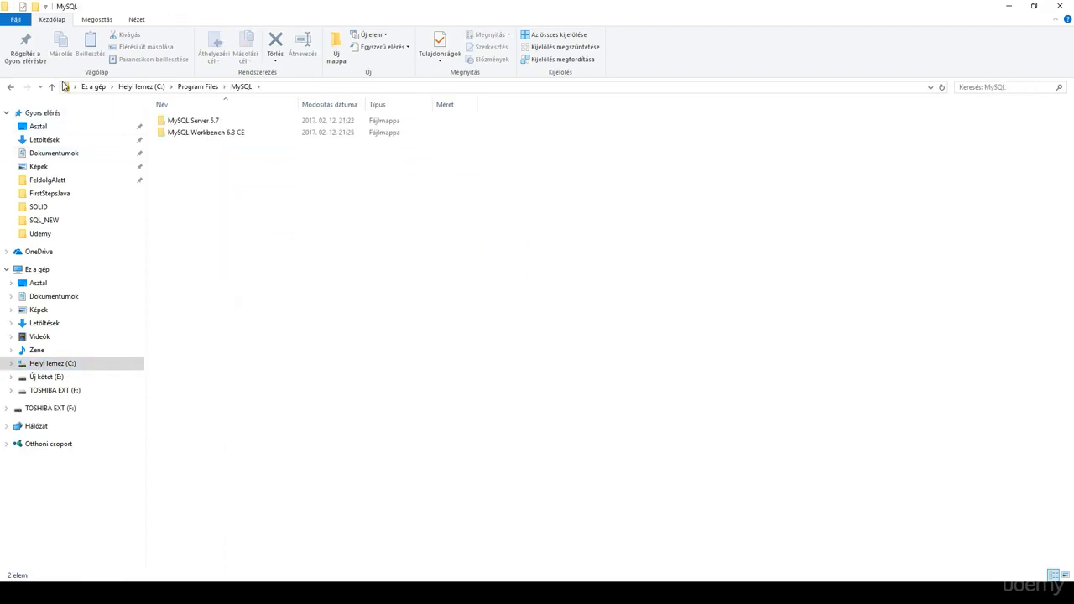
click(11, 87)
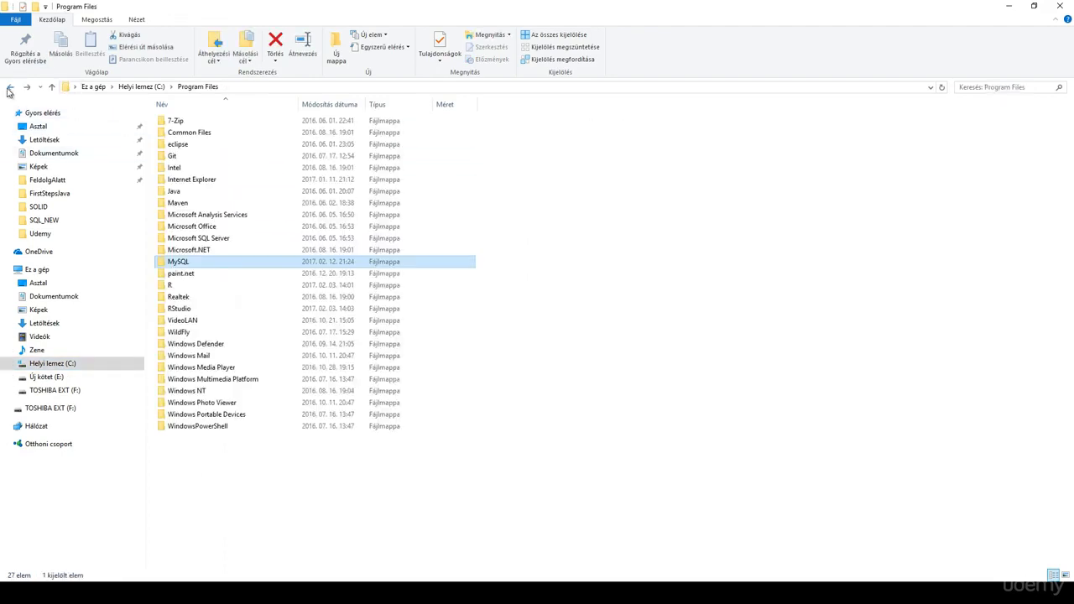
double_click(200, 263)
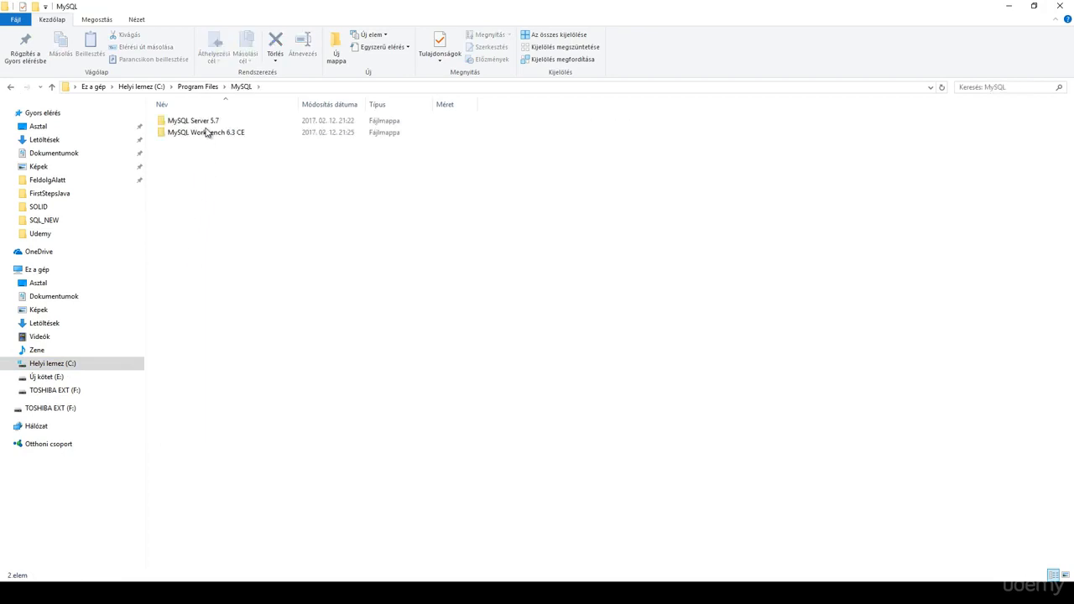
double_click(194, 123)
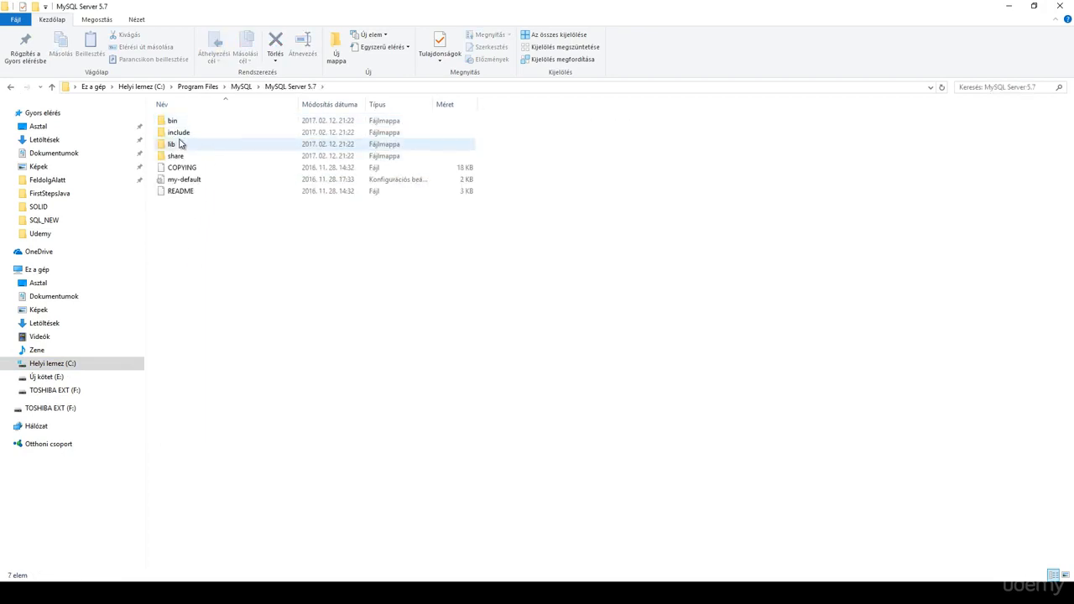
double_click(180, 123)
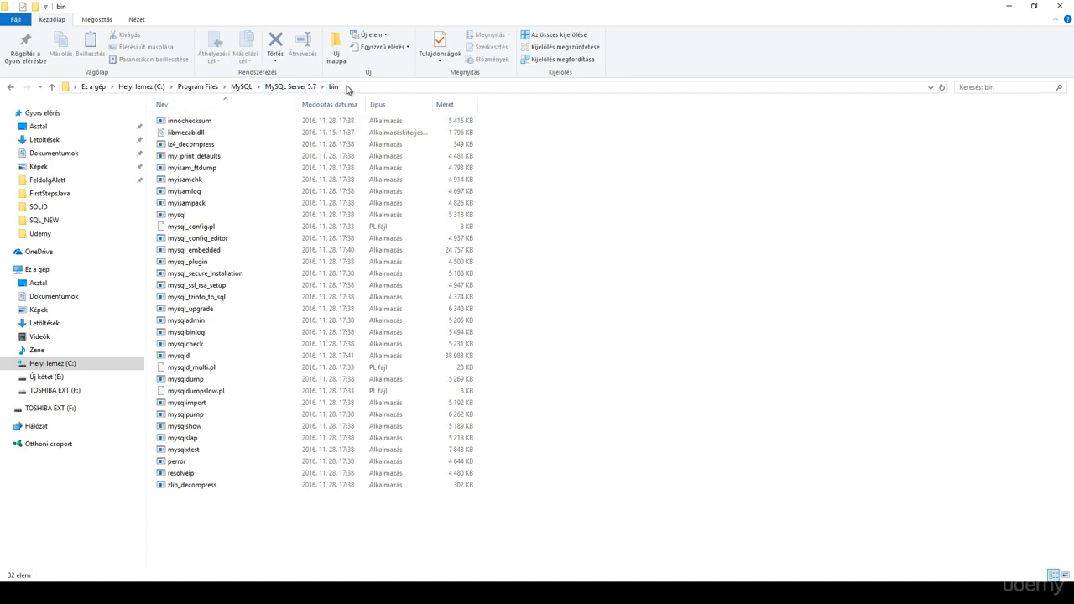
Select the full bin folder path in the address bar and copy it.
click(311, 87)
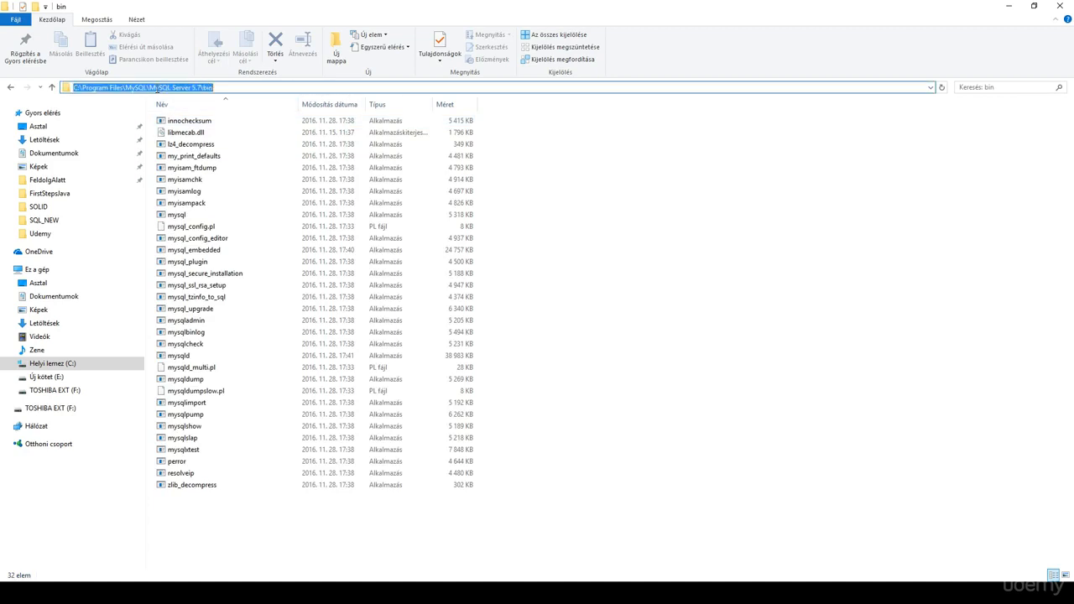
click(156, 88)
drag(215, 87, 202, 87)
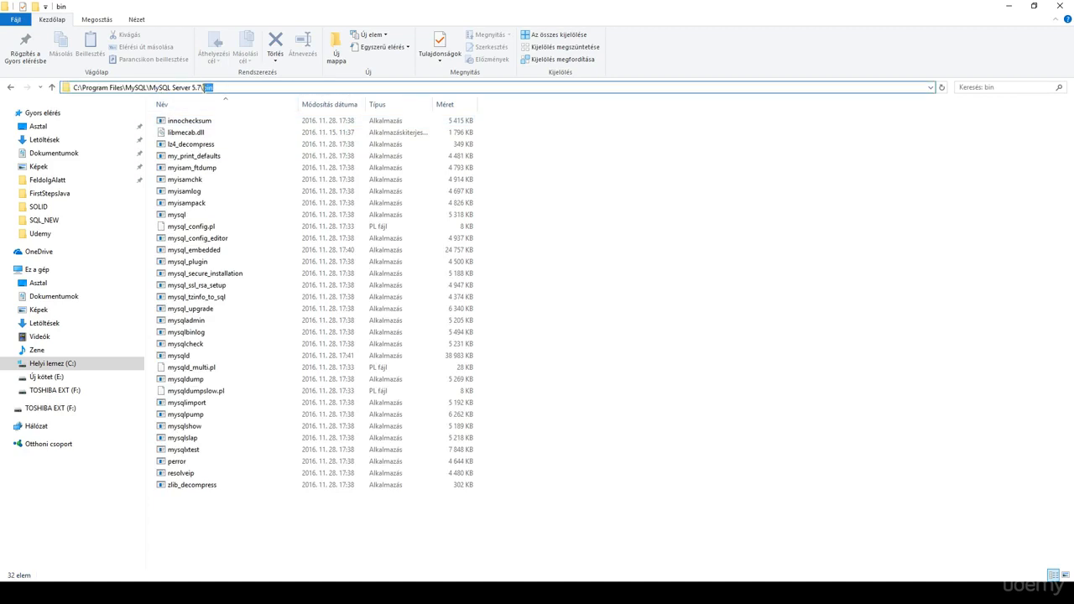
click(218, 87)
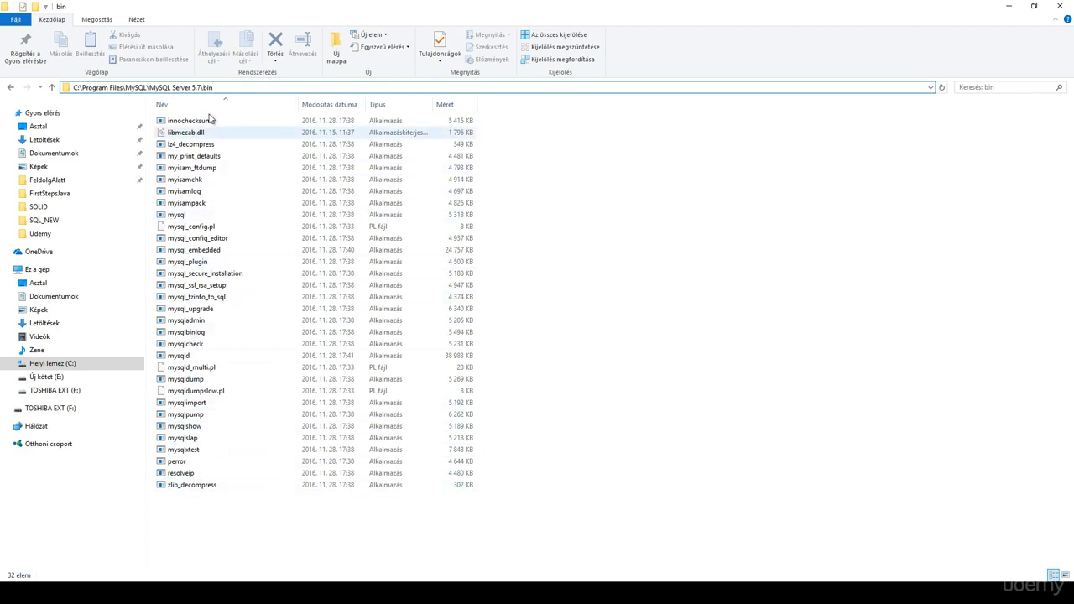
double_click(224, 90)
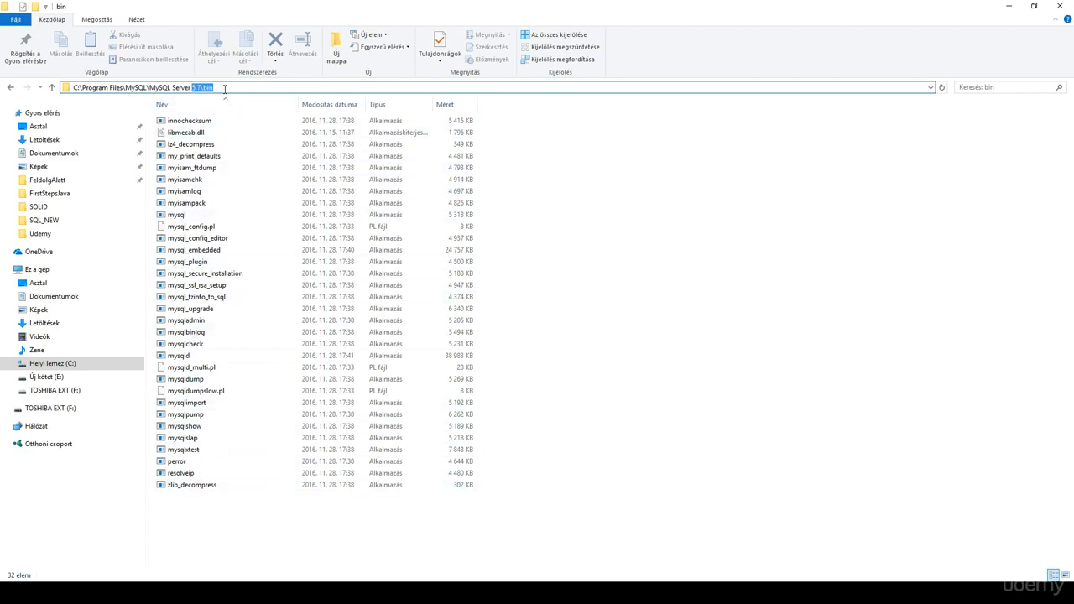
drag(225, 88, 54, 86)
key(ctrl+c)
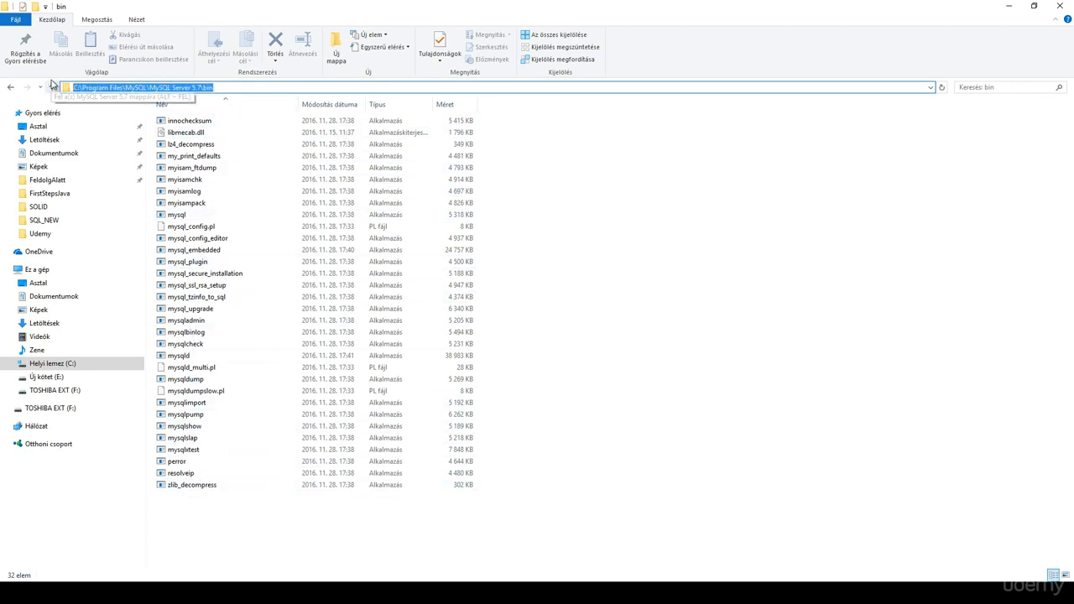
click(56, 543)
click(13, 593)
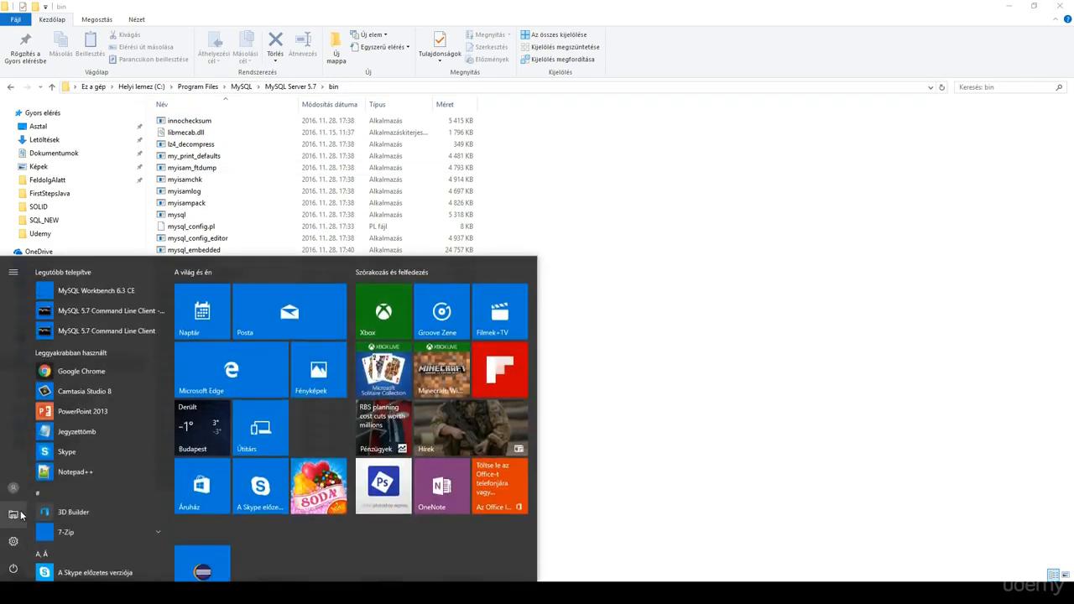
Search 'env' in Windows Settings and open the system Environment Variables window.
click(19, 543)
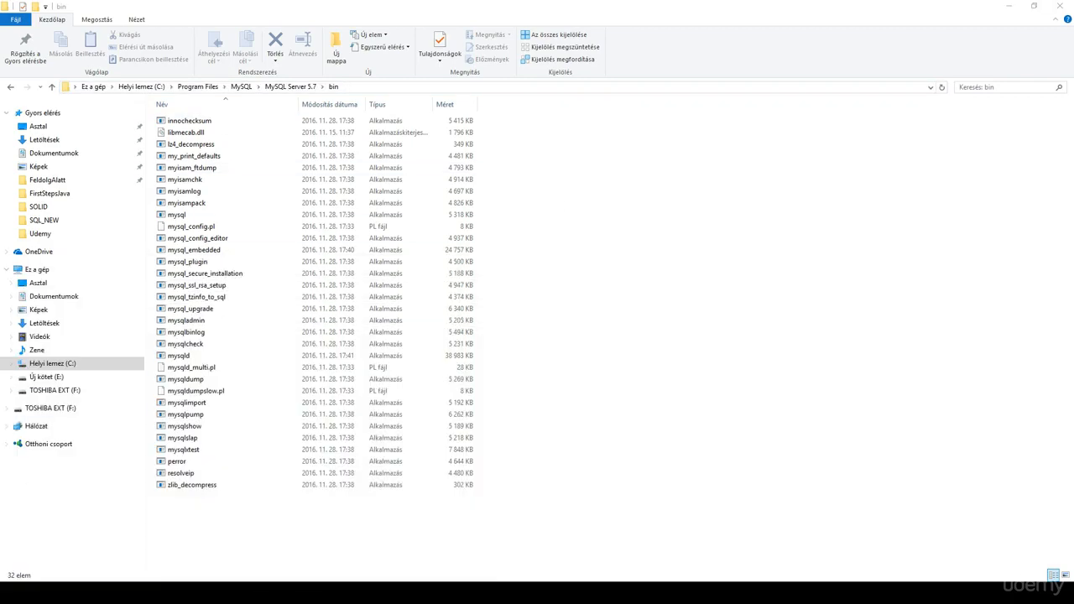
text(env)
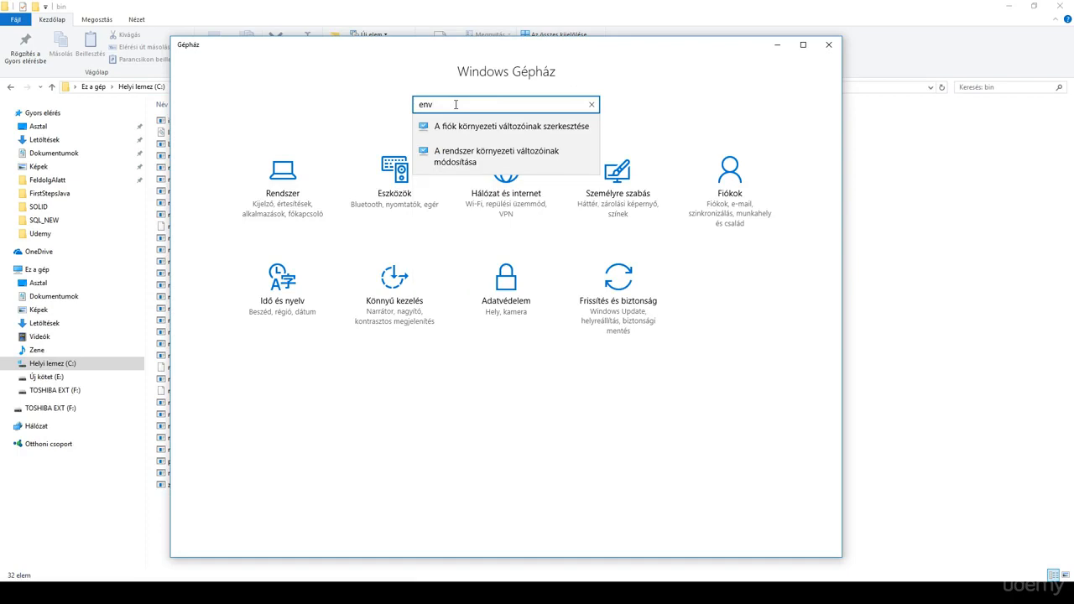
key(Down)
key(Down)
key(Return)
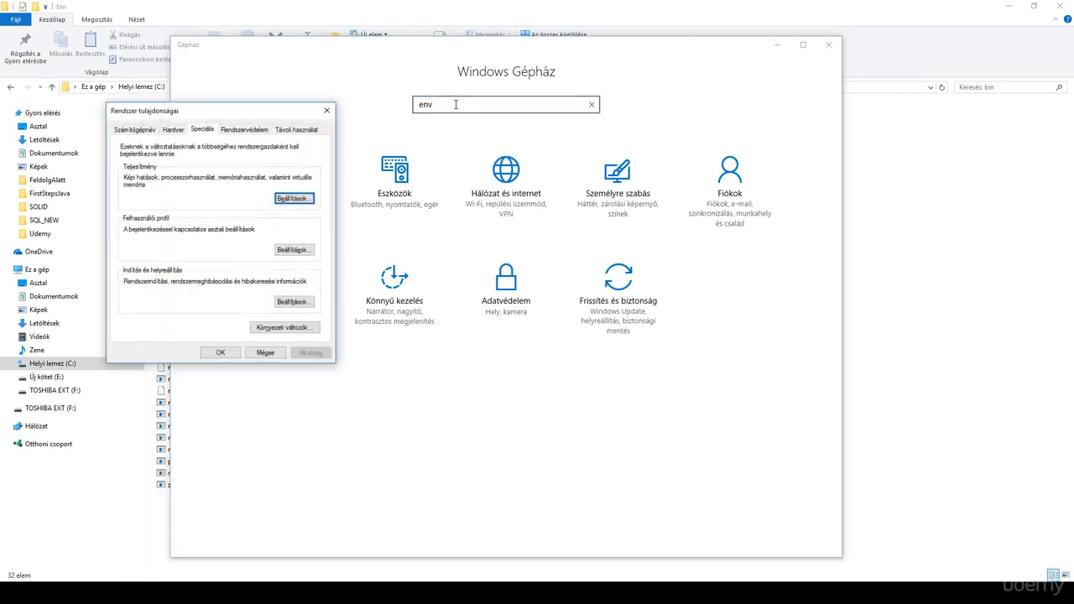
click(269, 329)
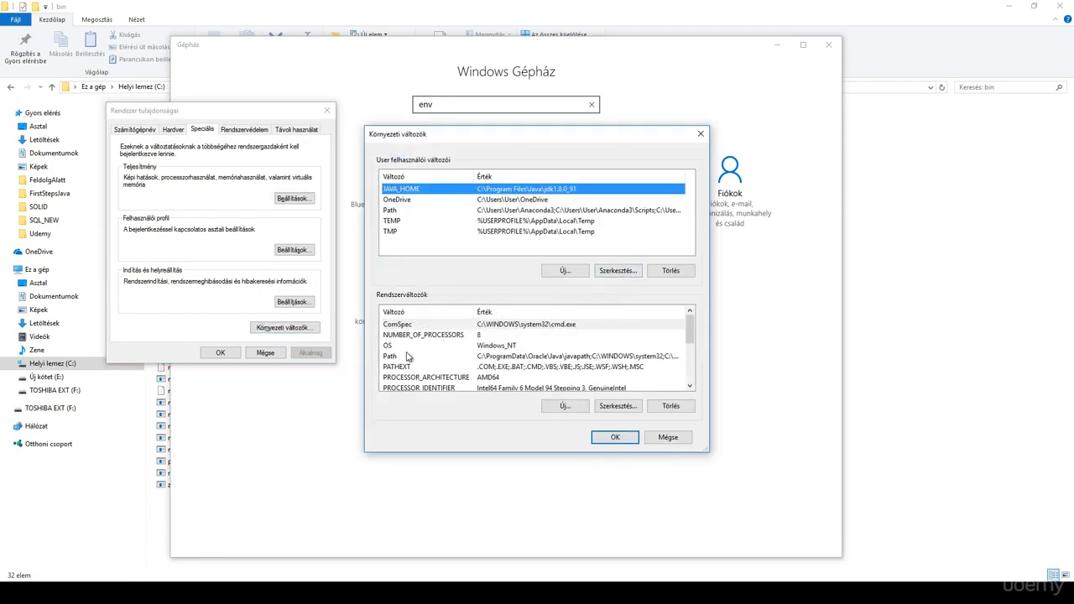
Add the pasted MySQL Server 5.7 bin path as a new entry in the system Path variable.
click(408, 356)
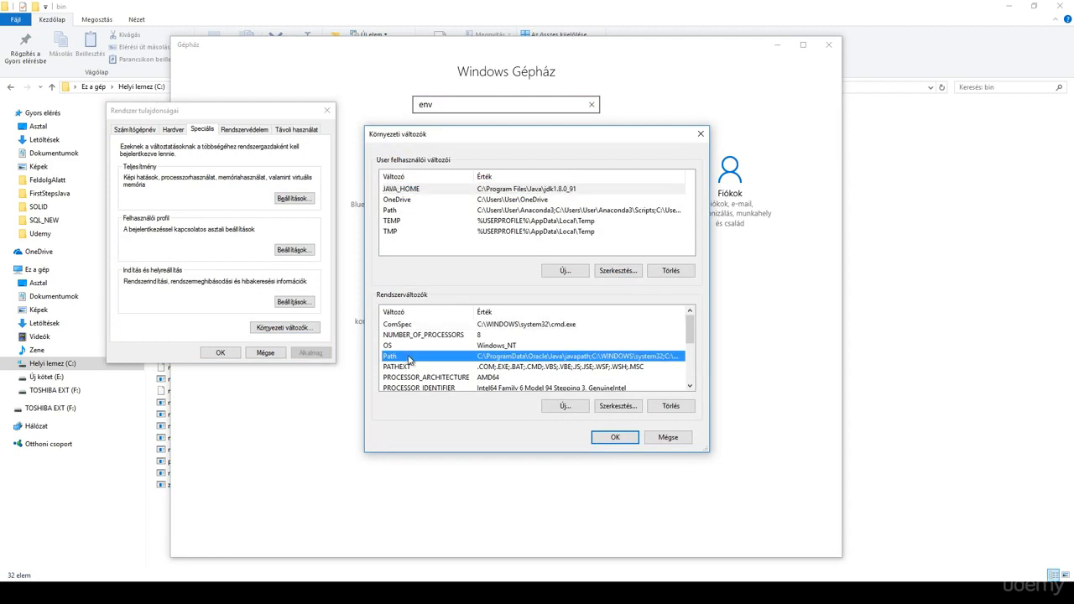
click(617, 405)
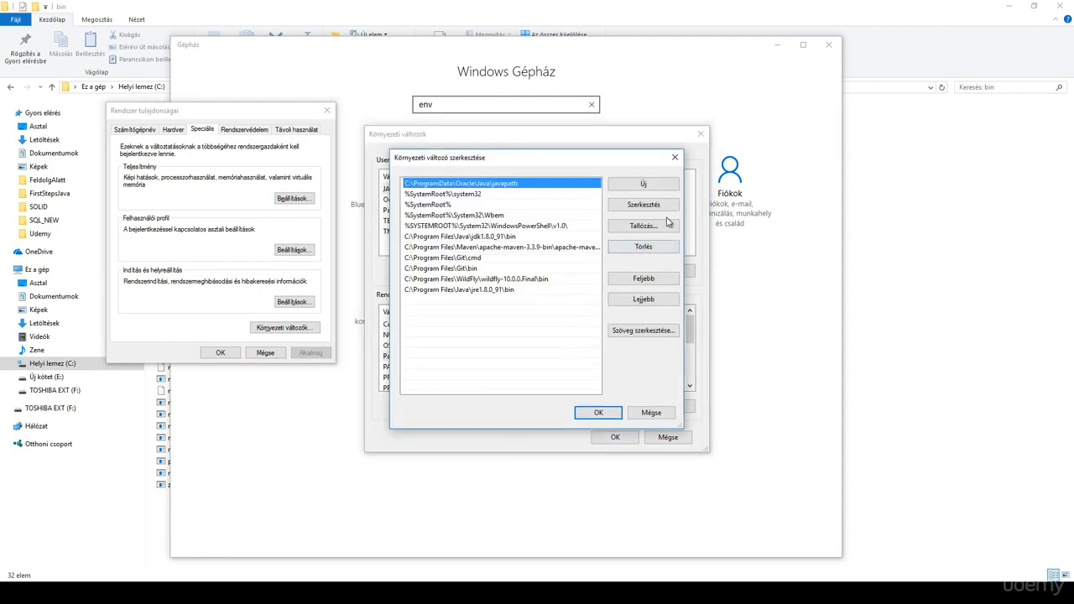
click(643, 186)
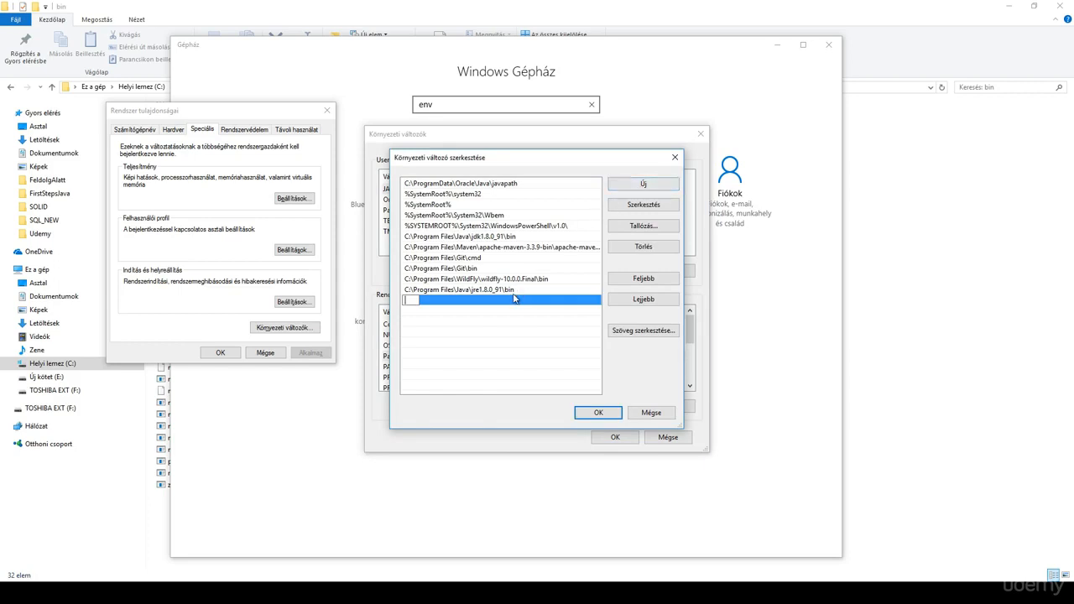
key(ctrl+v)
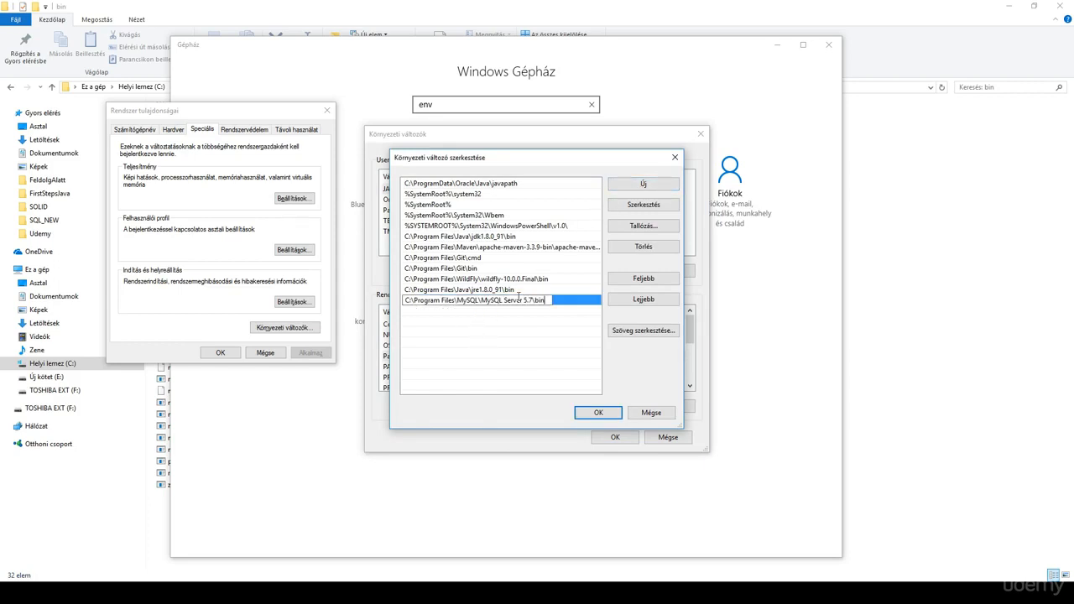
click(611, 412)
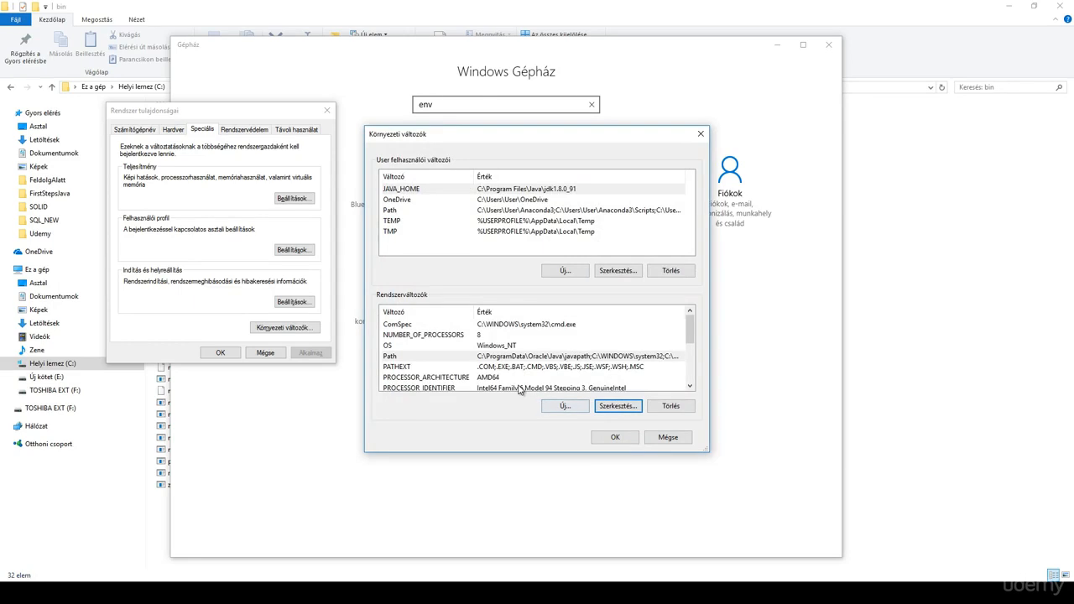
Recheck the Path entries, confirm all dialogs, and close Windows Settings.
click(424, 357)
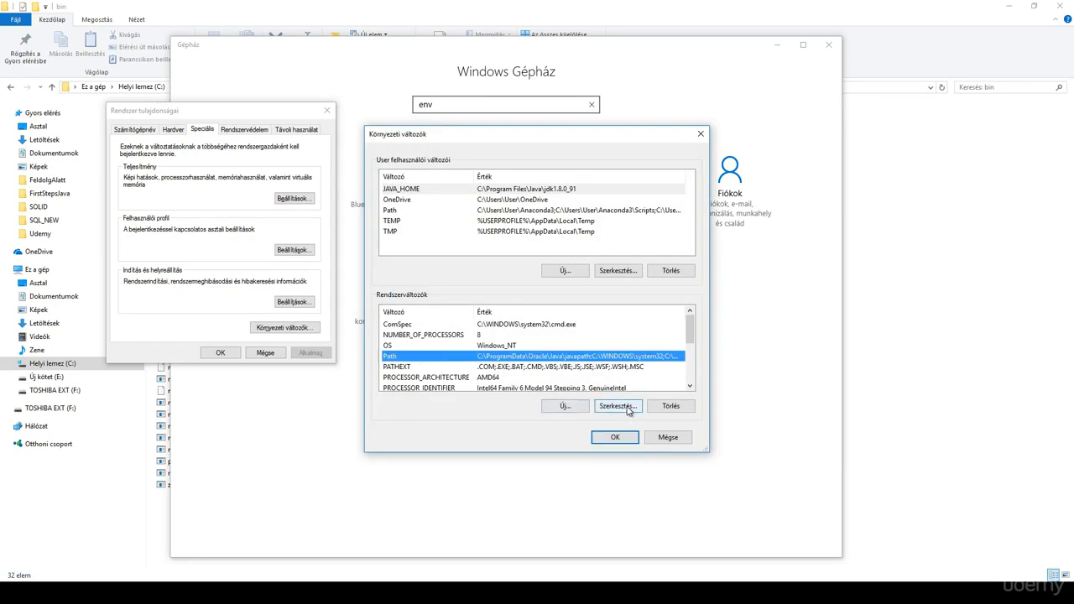
click(627, 407)
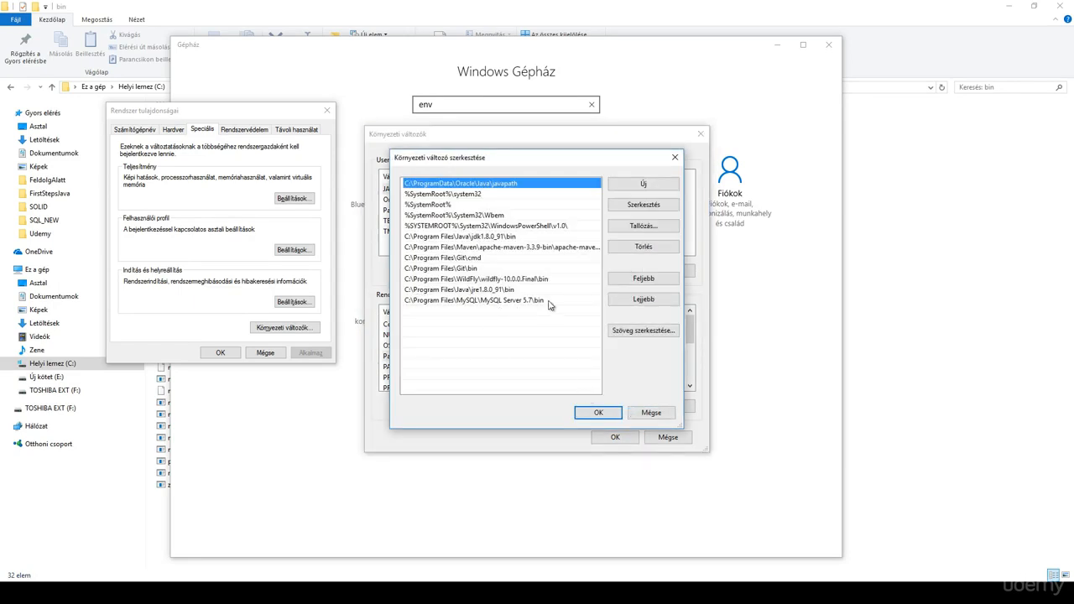
click(602, 413)
click(615, 437)
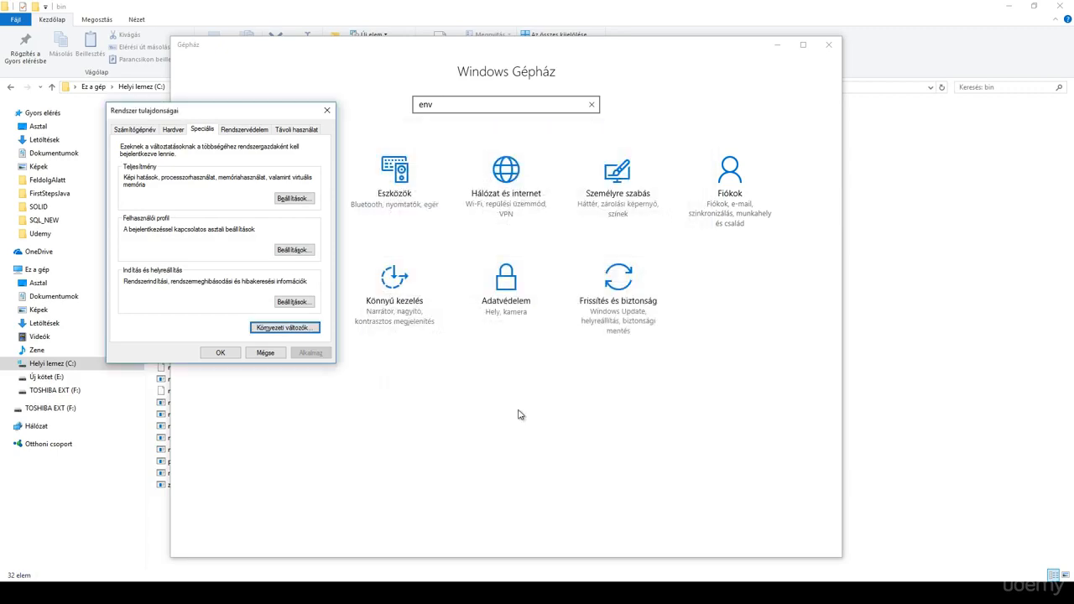
click(219, 353)
click(829, 45)
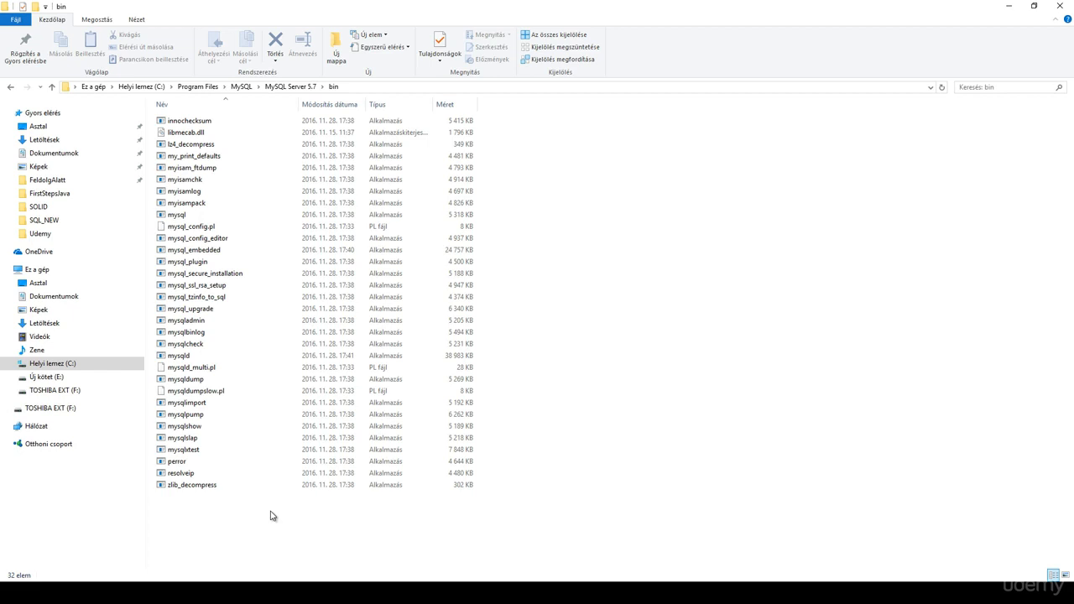
In Command Prompt, log in with mysql -u <user> -p and the account password, then run show databases;.
key(super+r)
key(Return)
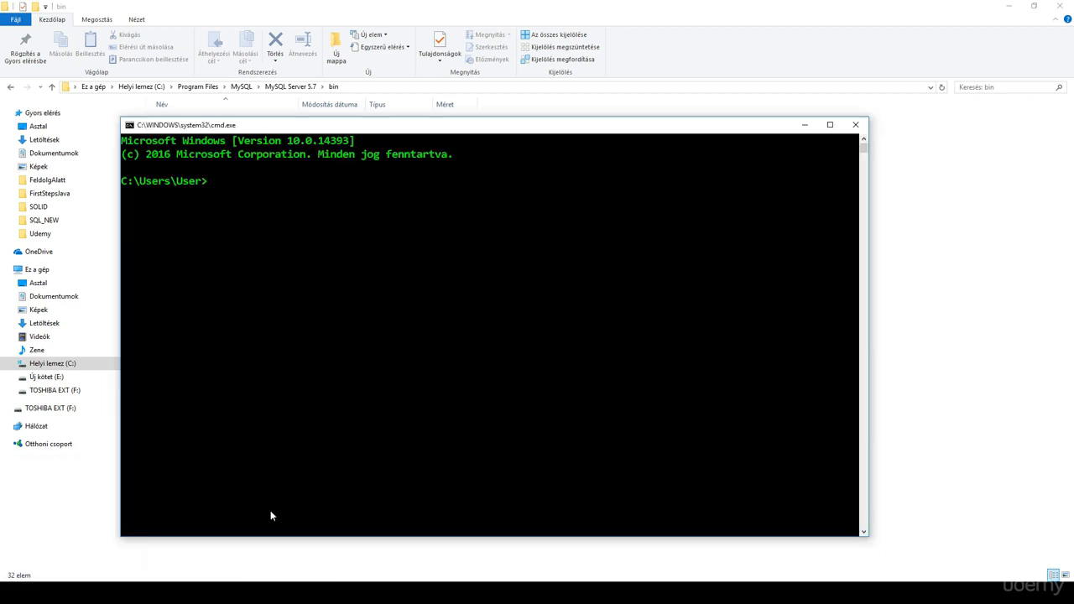
text(mysql -u balazs -)
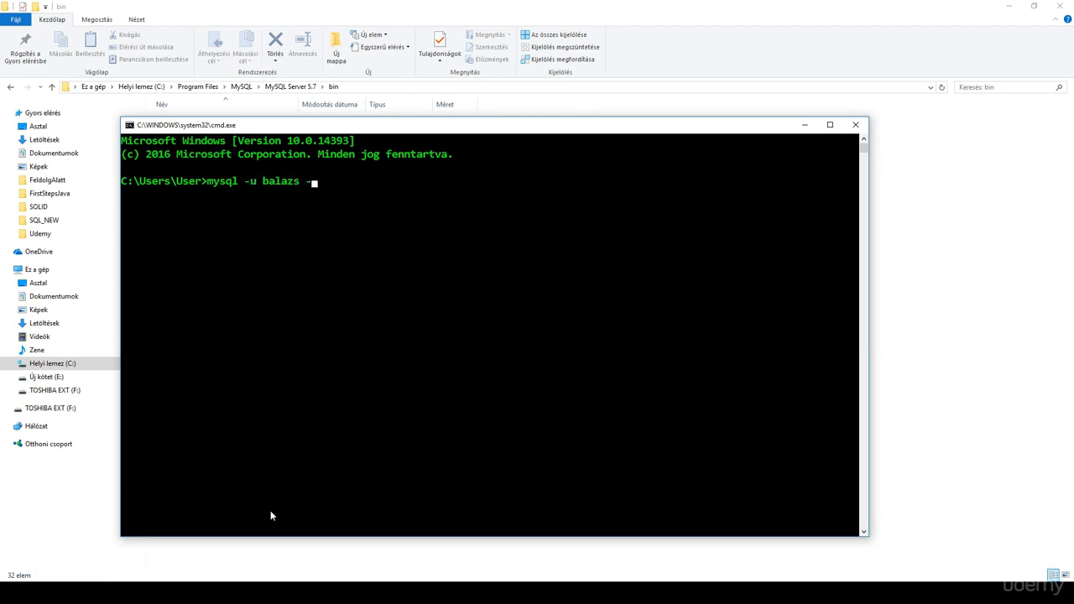
text(p)
key(Return)
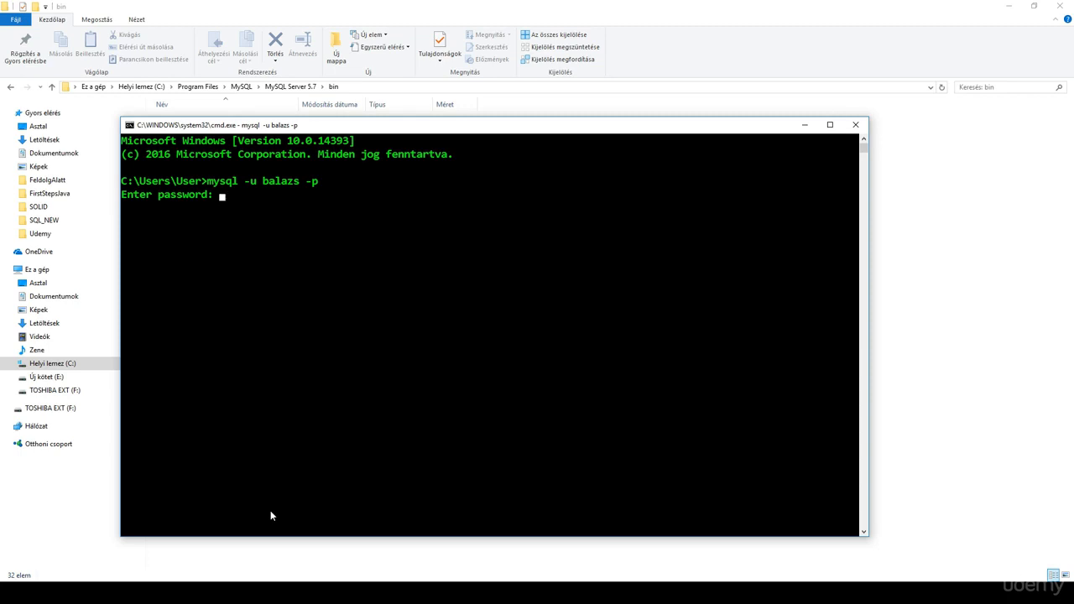
text(******)
key(Return)
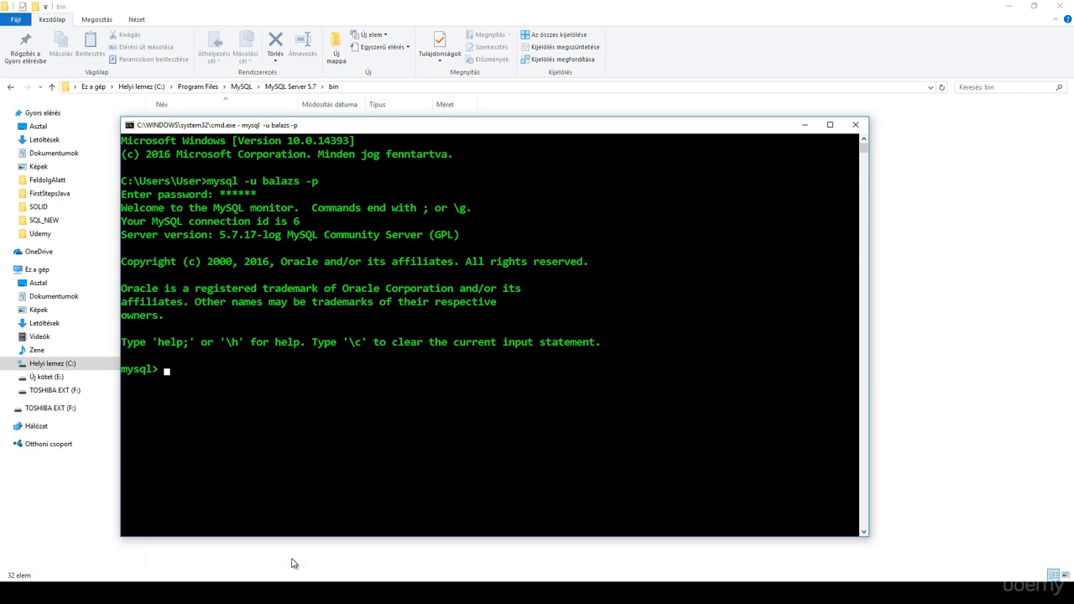
text(show databases;)
key(Return)
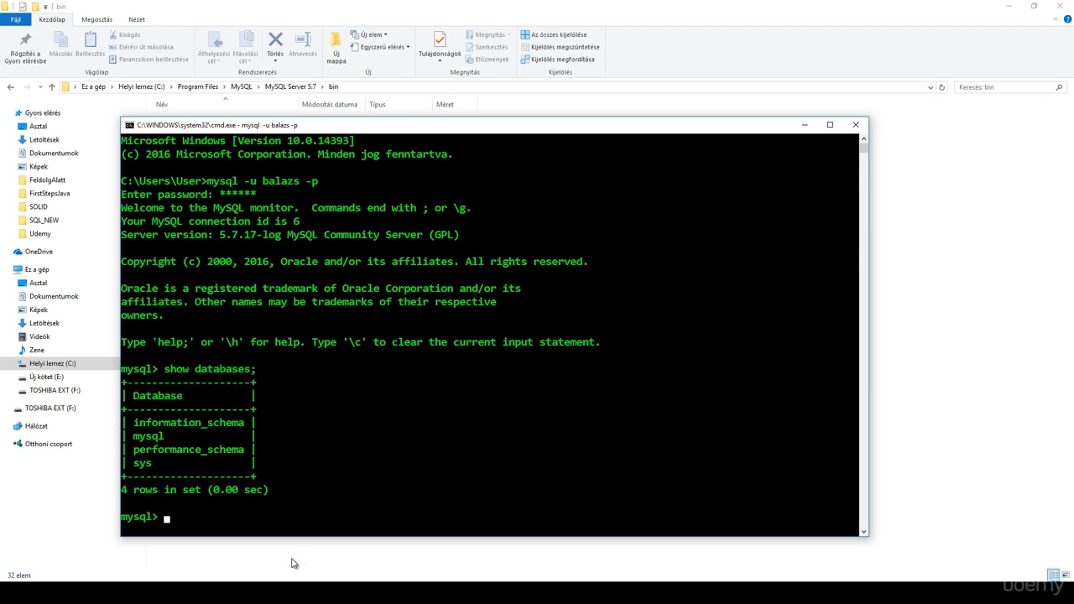